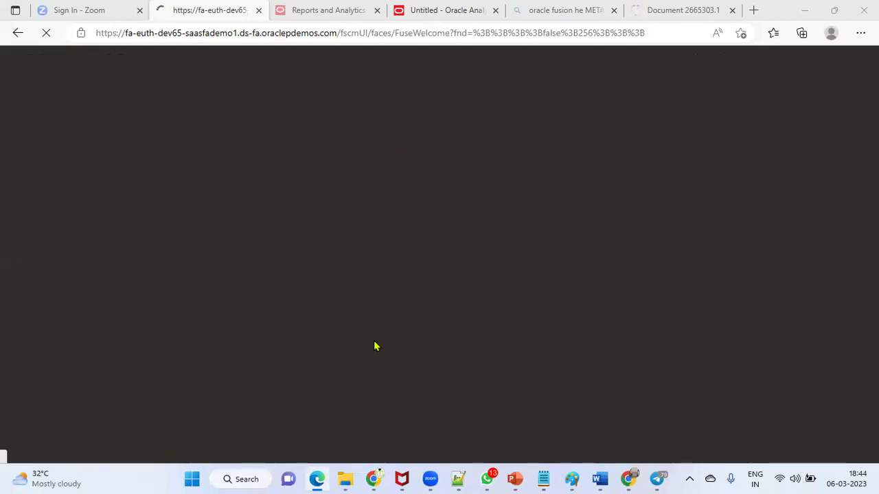
Step: Bring the Notepad++ window to the front
left_click(460, 479)
Step: Start a new note with '1.Hire Emp and user Account' and '2.Add GL Roles and Data Access'
left_click(10, 35)
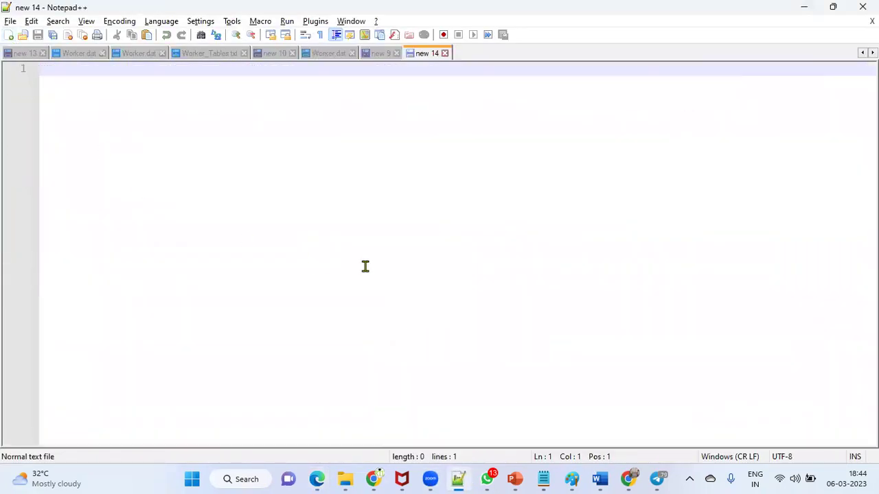
type("1.H")
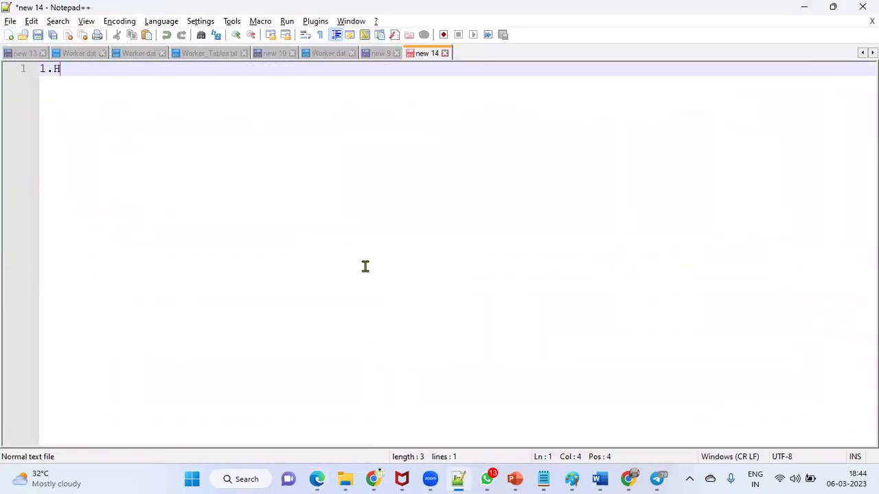
type("ire Emp and us")
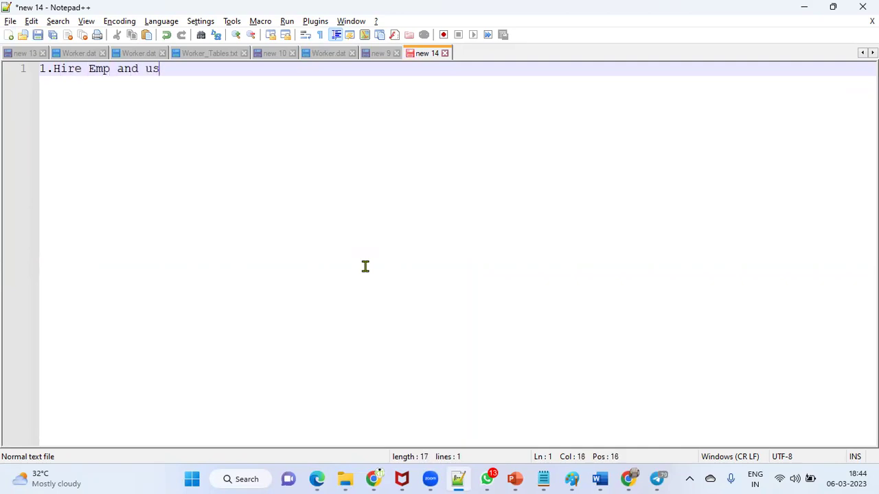
type("er Account")
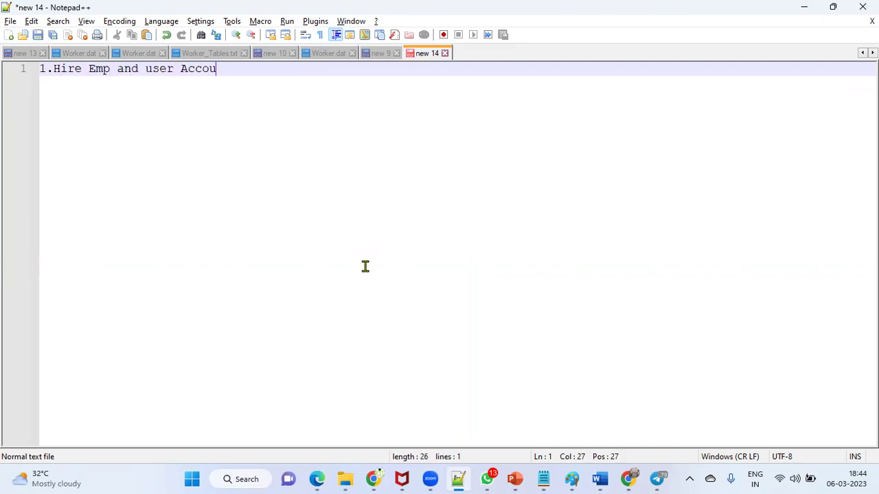
key("Return")
key("Return")
type("2.Add g")
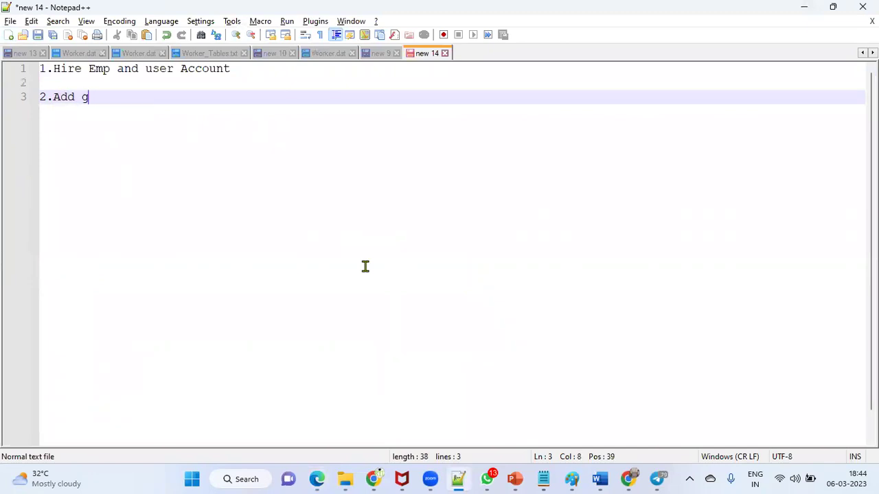
key("BackSpace")
type("GL Roles and D")
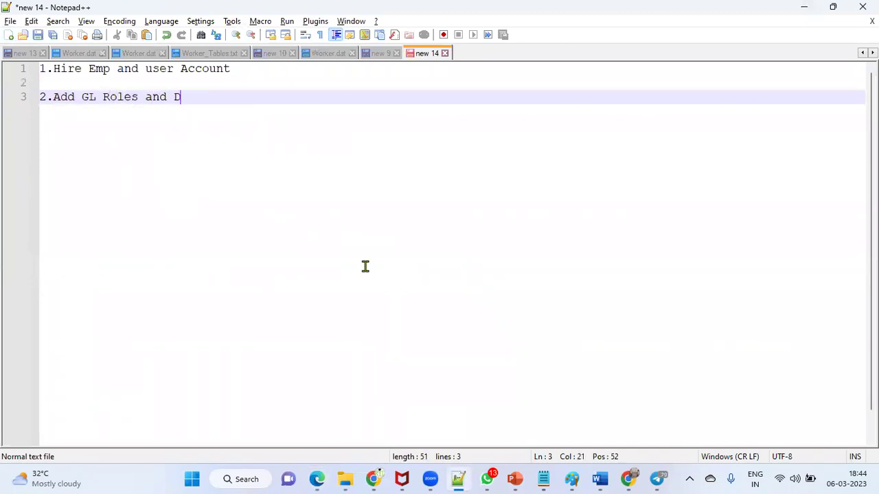
type("ata Access")
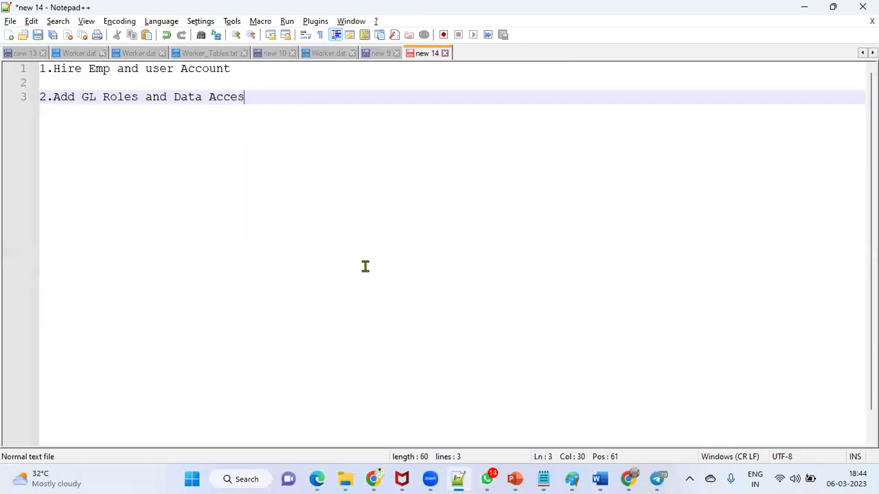
Step: Add '3.Create Journals' and '4.Post the Journals', then return to Oracle Fusion
key("Return")
key("Return")
type("3.")
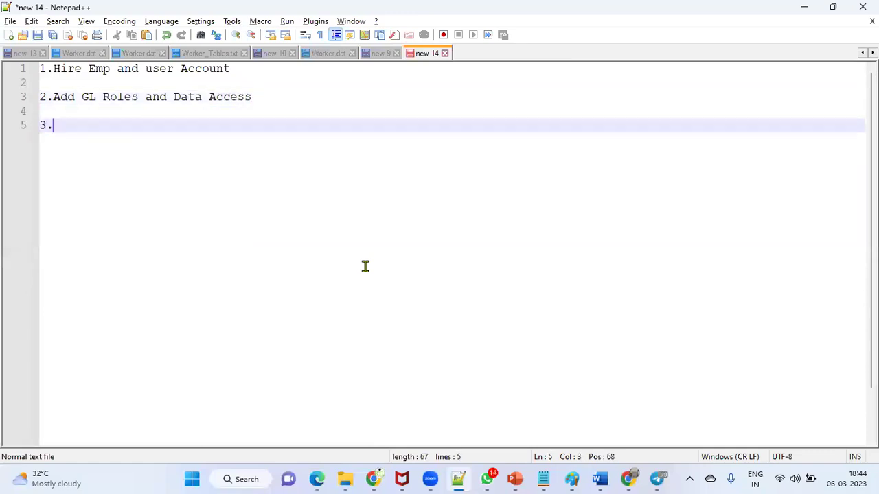
type("Create Jou")
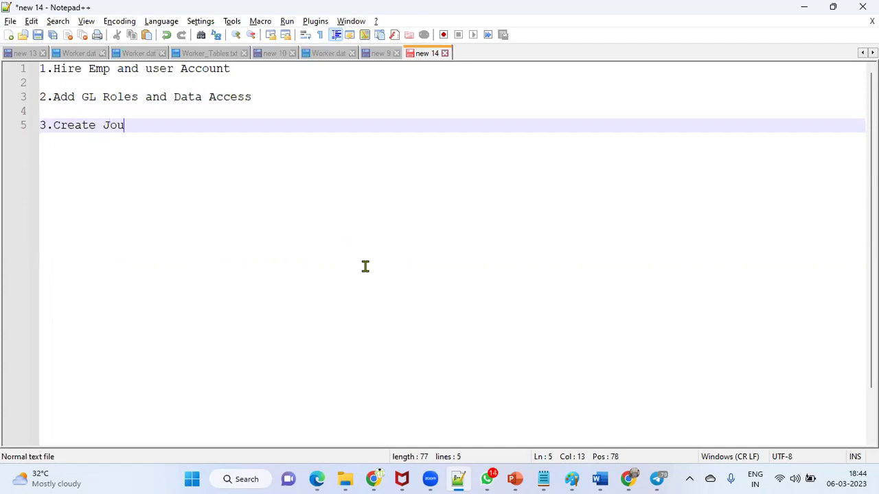
type("rnals")
key("Return")
key("Return")
type("4.")
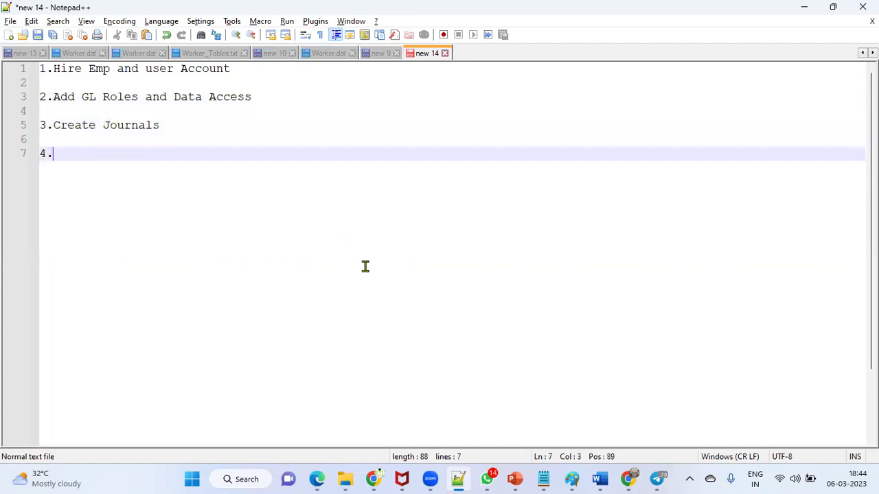
type("Post the Journals")
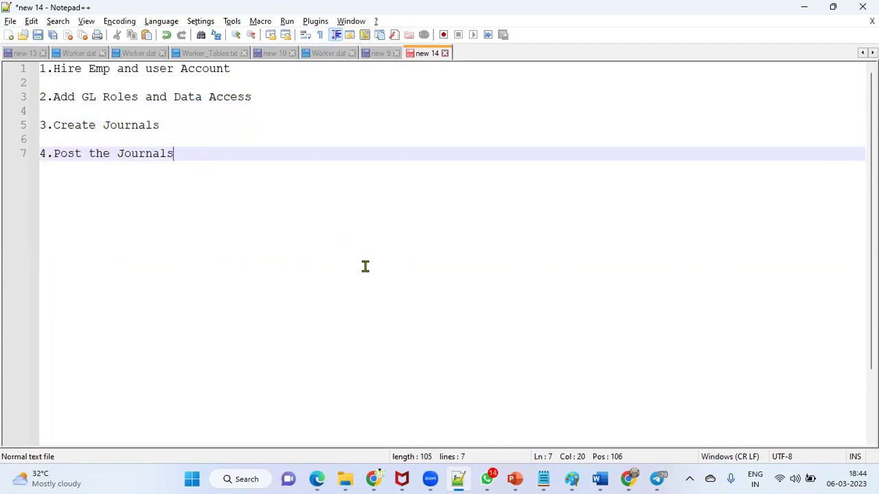
key("Return")
key("alt+Tab")
key("Tab")
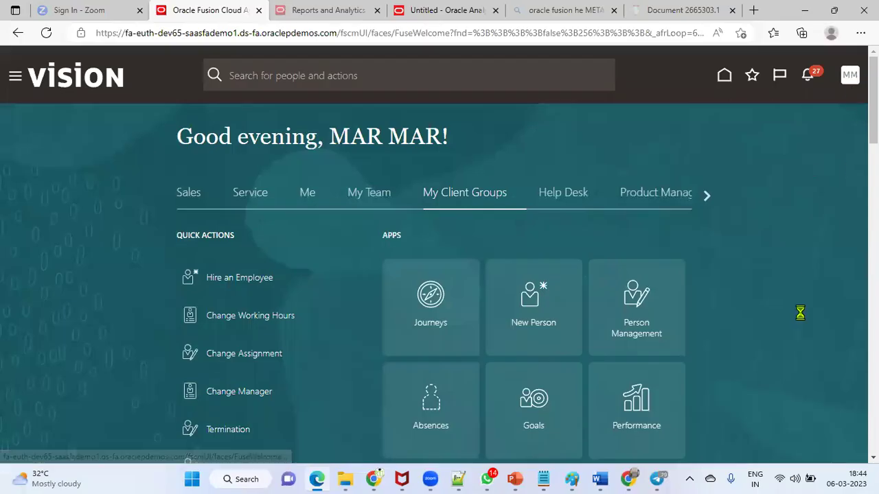
Step: Open Setup and Maintenance with the Financials offering selected
left_click(632, 270)
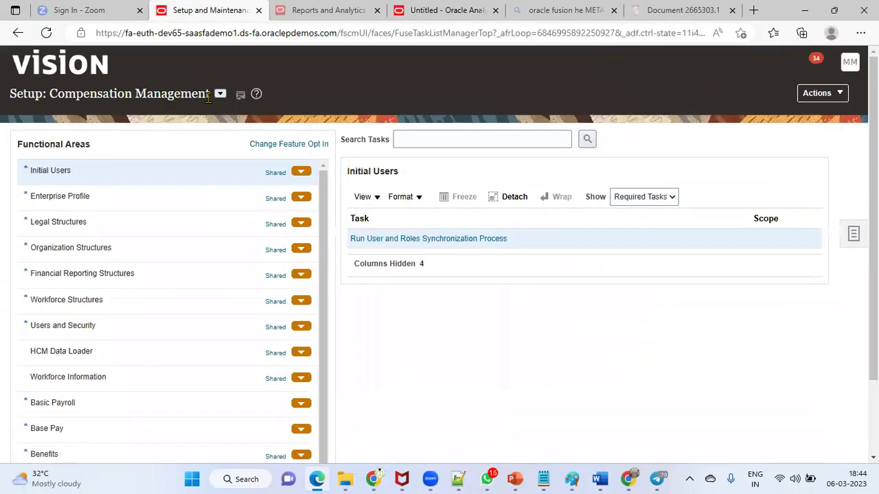
left_click(220, 94)
left_click(236, 180)
Step: Search setup tasks for 'manage user' and open the Manage Users task
left_click(510, 138)
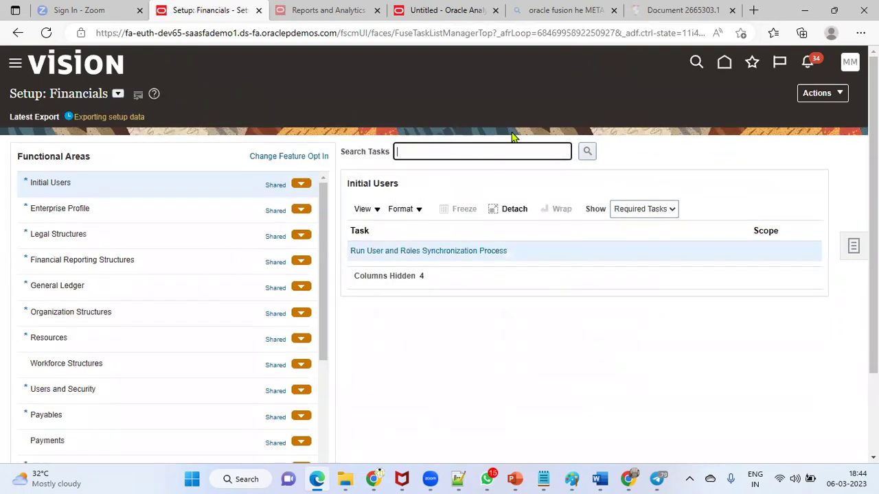
type("manage user")
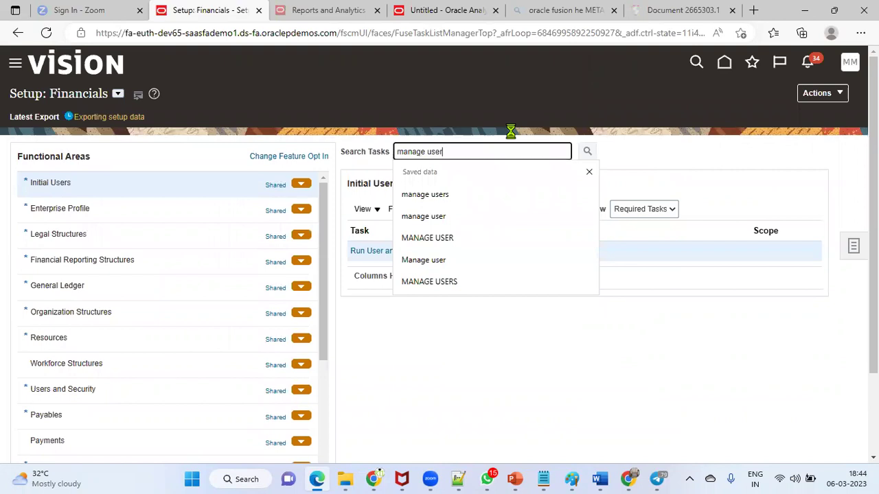
key("Return")
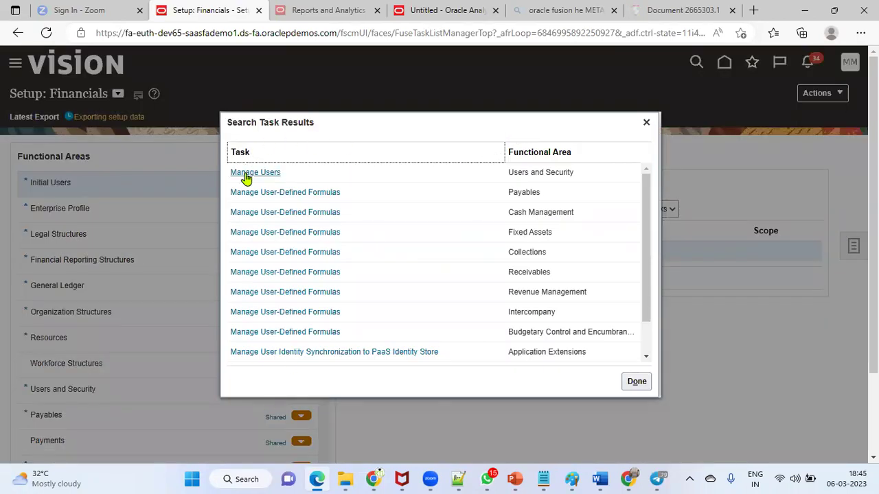
left_click(248, 173)
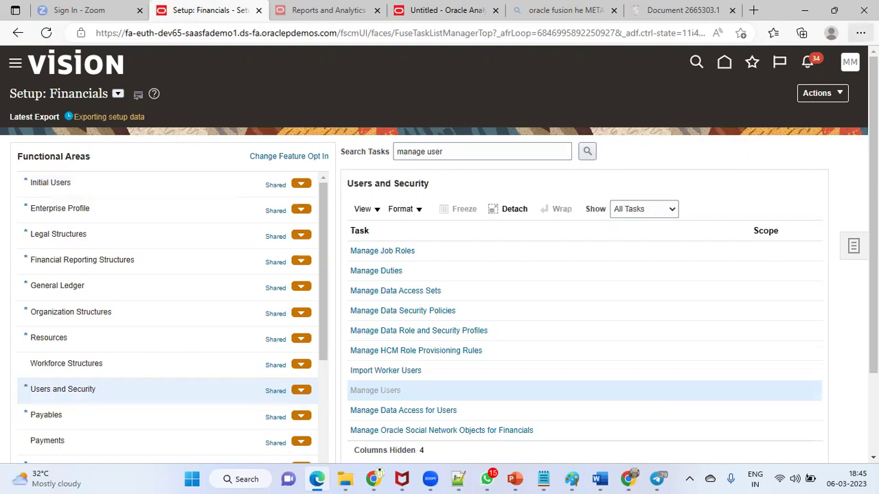
left_click(861, 33)
Step: Make the browser full screen and look over the Create User form's Personal and User Details
left_click(837, 80)
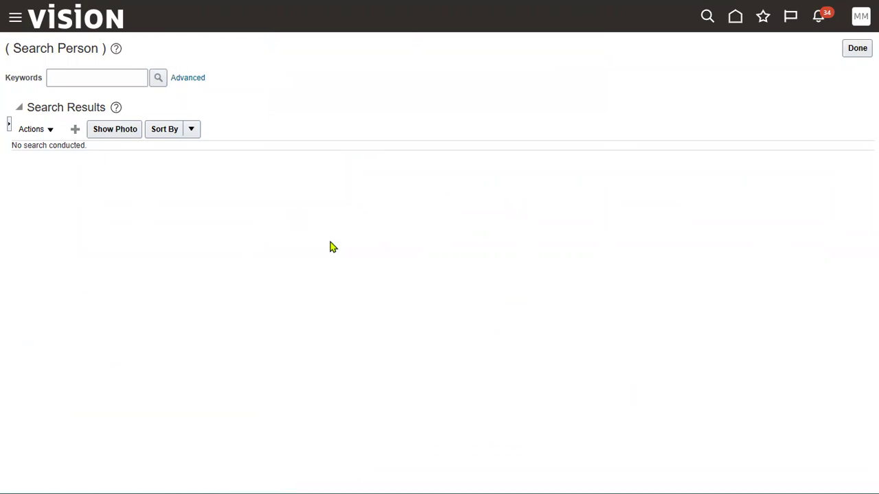
left_click_drag(26, 103, 132, 104)
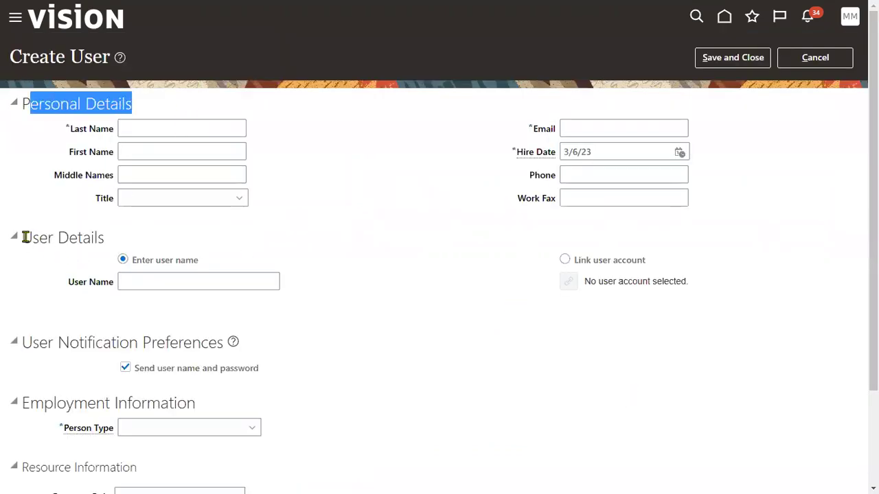
left_click_drag(23, 237, 105, 238)
scroll(75, 390, "down", 2)
left_click_drag(43, 284, 210, 288)
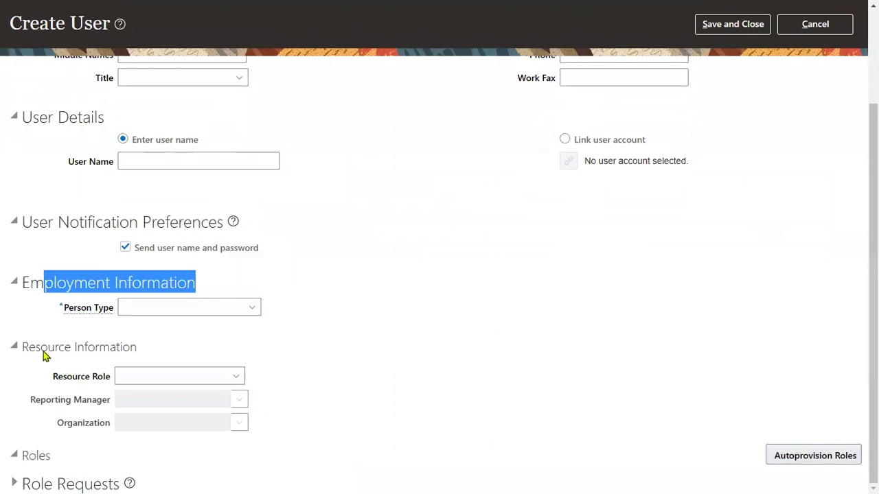
left_click_drag(43, 350, 88, 349)
scroll(510, 251, "up", 2)
Step: Enter the new user's last name, first name, e-mail address and user name
left_click(204, 125)
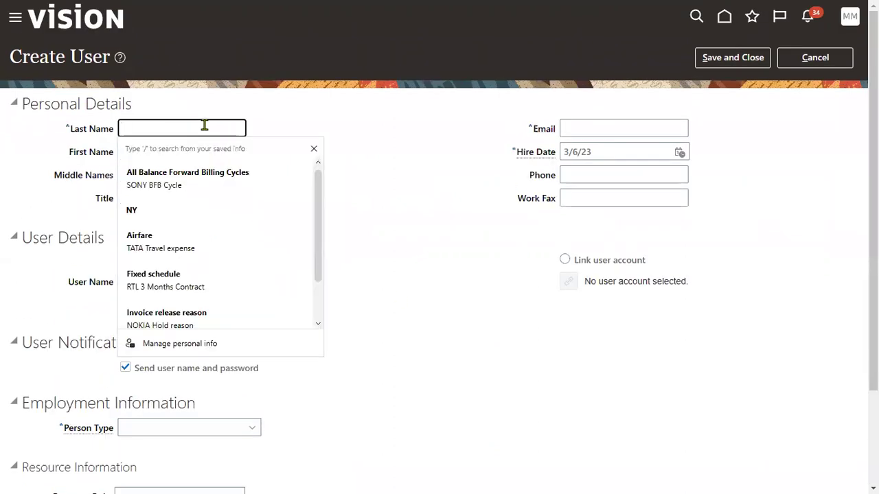
type("M1.M1")
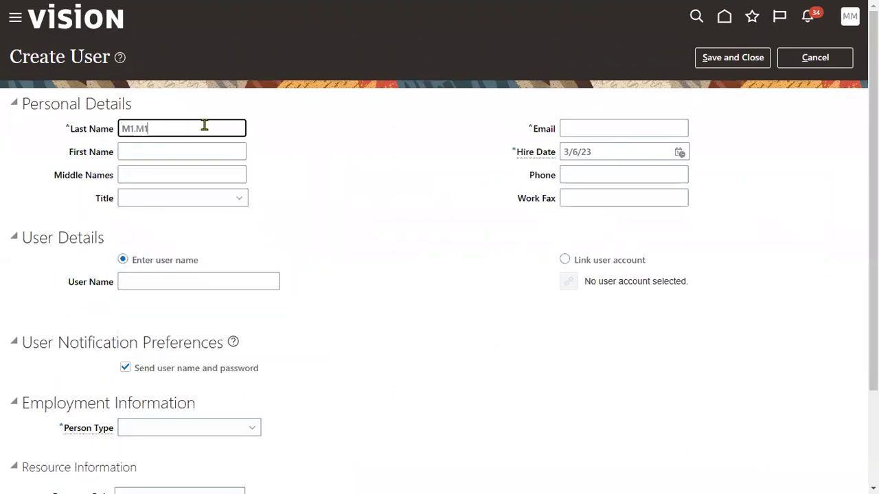
key("Tab")
key("Tab")
key("shift+Tab")
key("shift+Tab")
type("M1")
key("Tab")
type("M1")
key("Tab")
key("Tab")
key("Tab")
key("Tab")
key("shift+Tab")
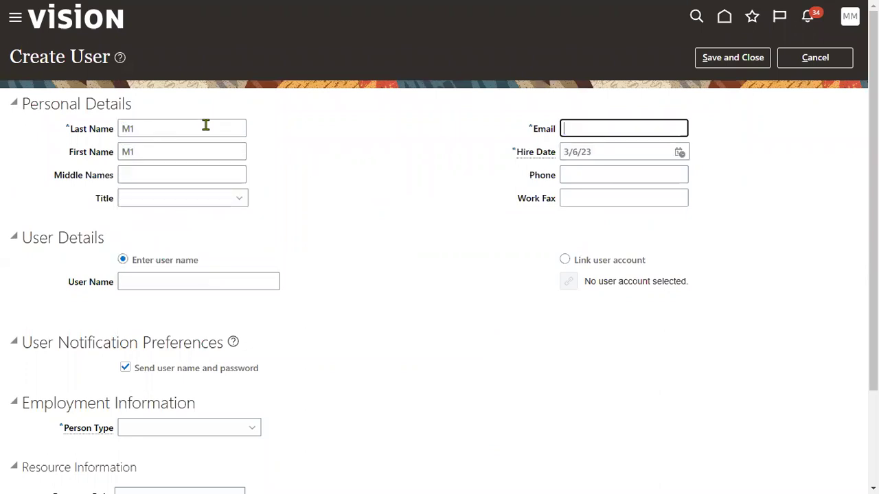
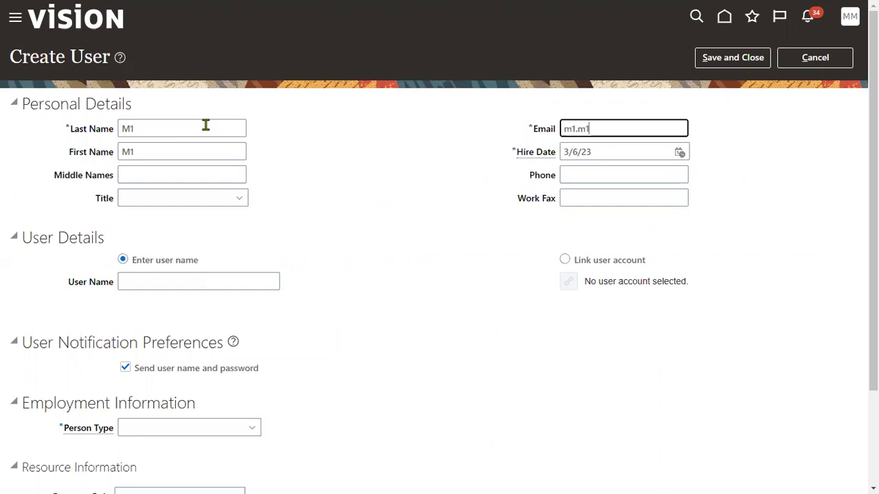
key("Tab")
key("Tab")
key("Tab")
key("Tab")
key("Tab")
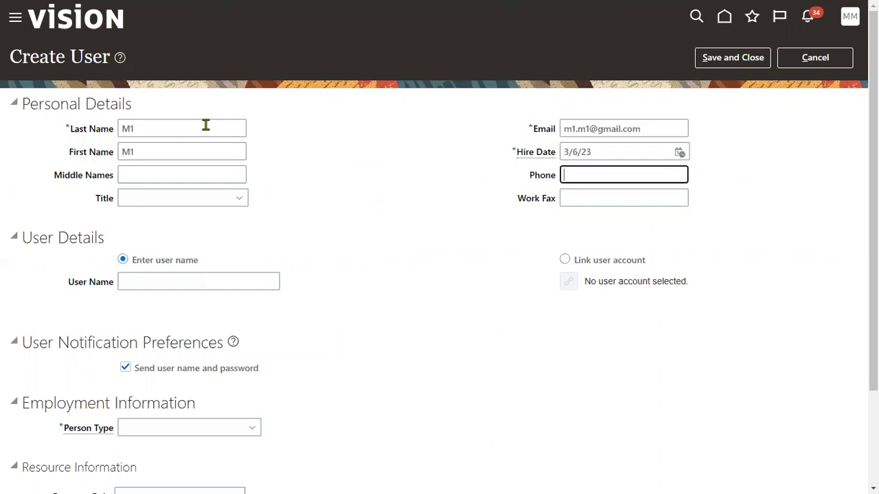
type("M1.")
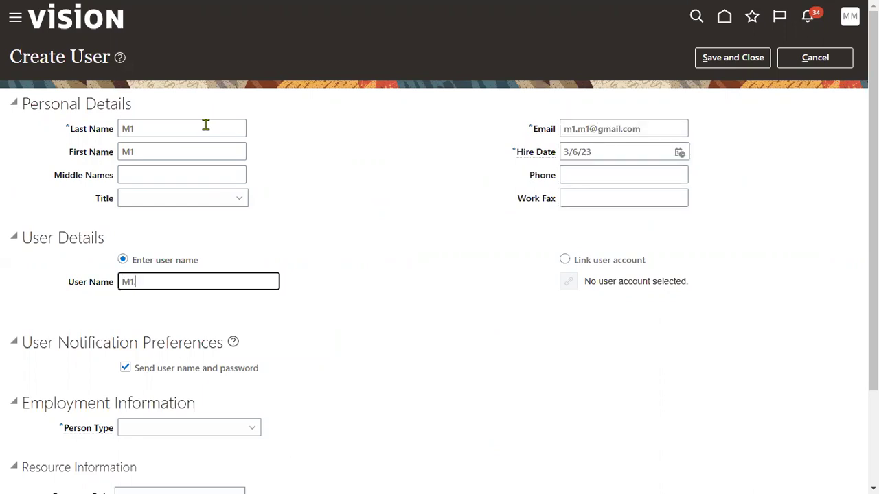
type("M1")
Step: Set person type Employee, legal employer US1 Legal Entity, business unit US1 Business Unit, and save
left_click(166, 425)
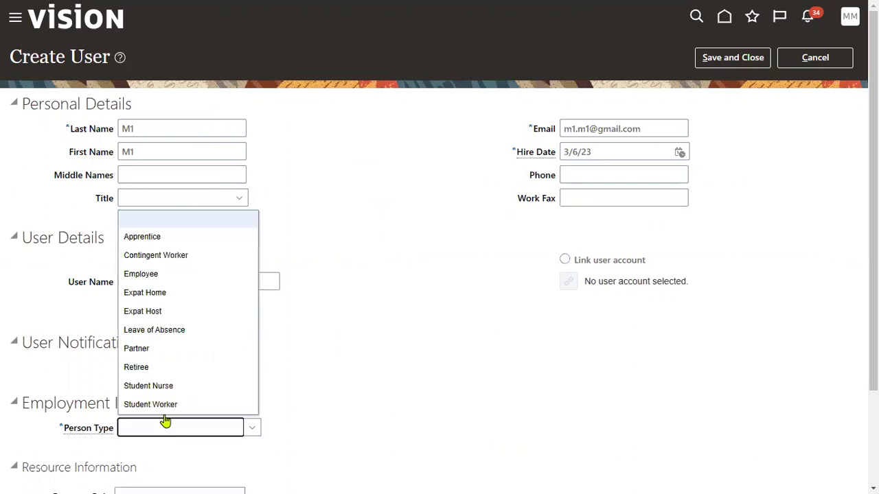
left_click(144, 273)
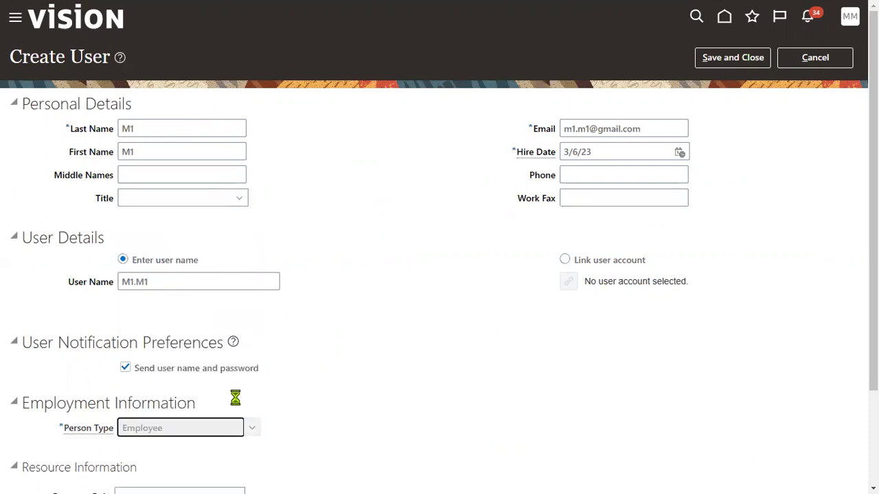
scroll(235, 398, "down", 1)
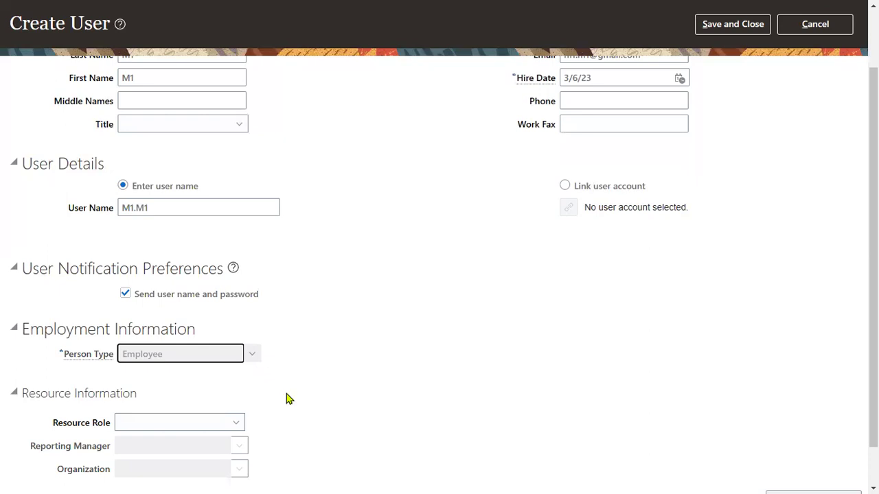
left_click(150, 377)
type("U")
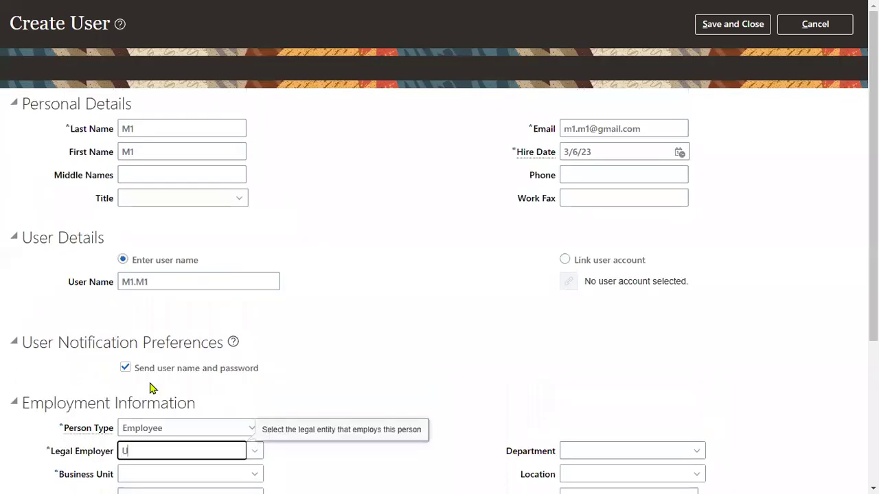
type("S1")
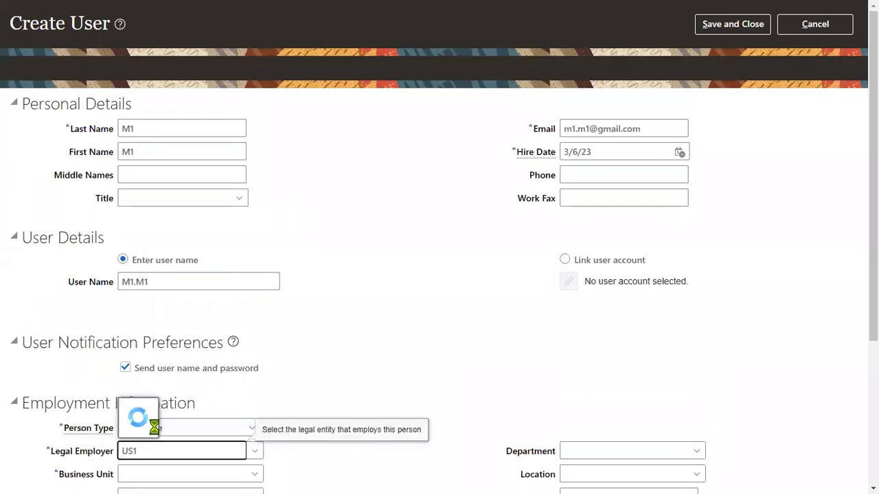
left_click(155, 412)
scroll(112, 269, "down", 3)
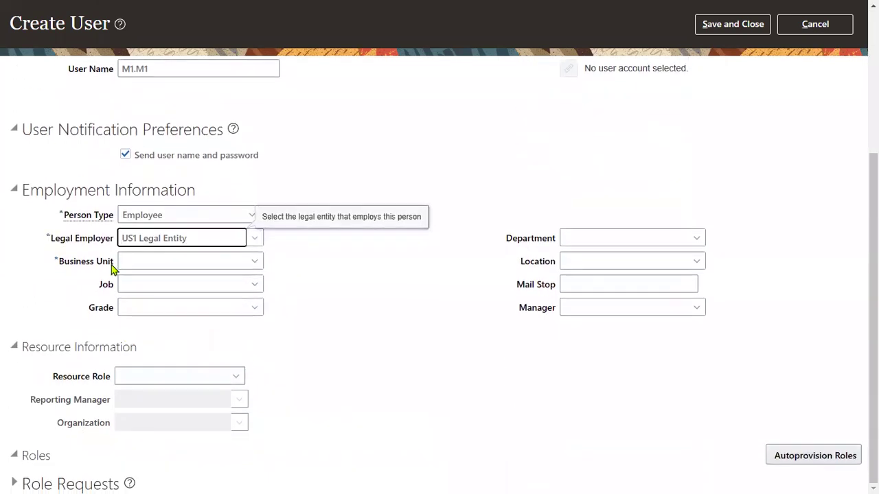
left_click(127, 260)
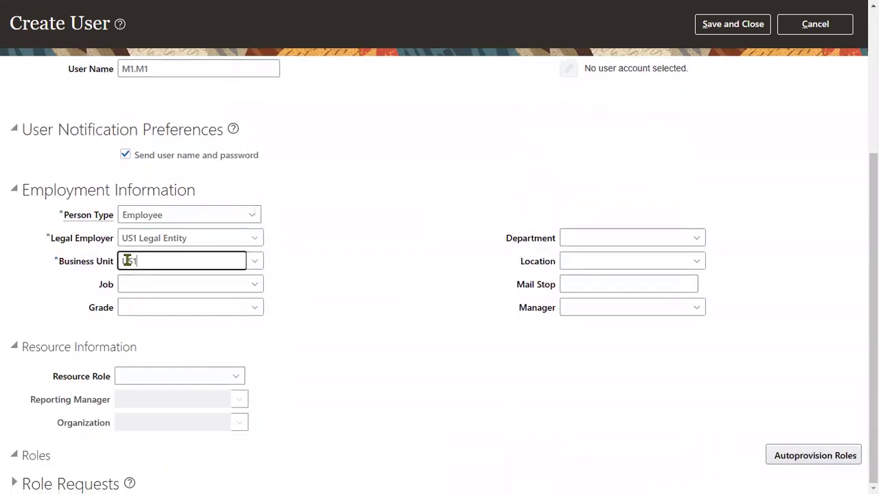
left_click(133, 281)
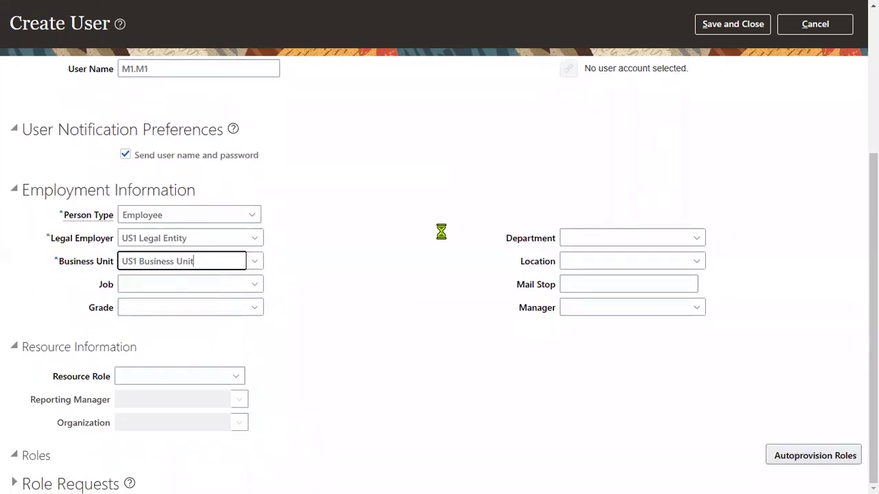
scroll(481, 219, "up", 3)
left_click(715, 64)
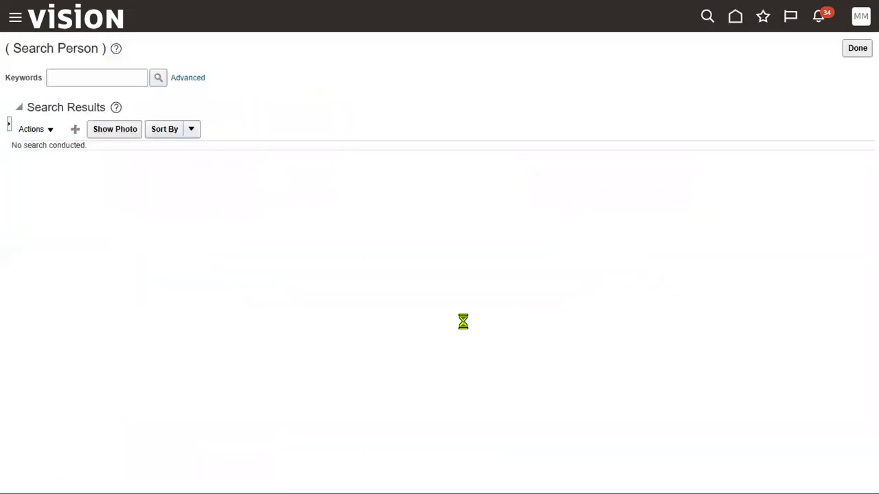
Step: Open the Security Console from the Navigator's Tools section to reach User Accounts
left_click(21, 19)
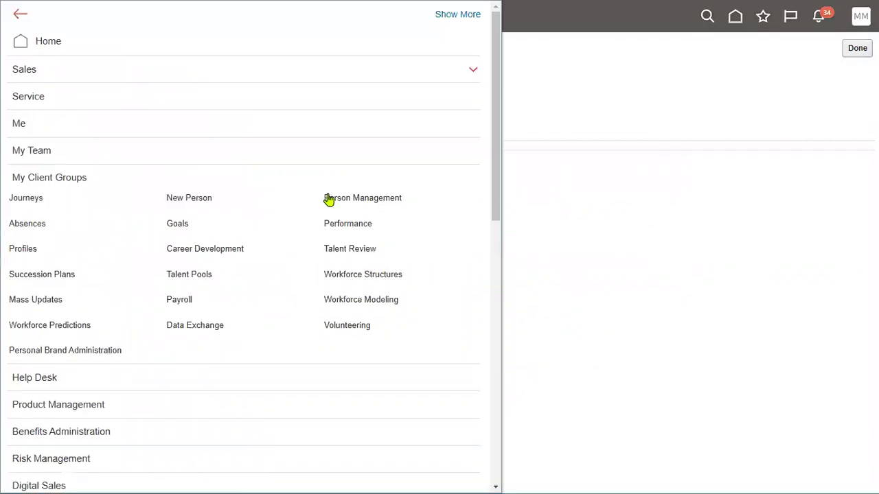
left_click(42, 182)
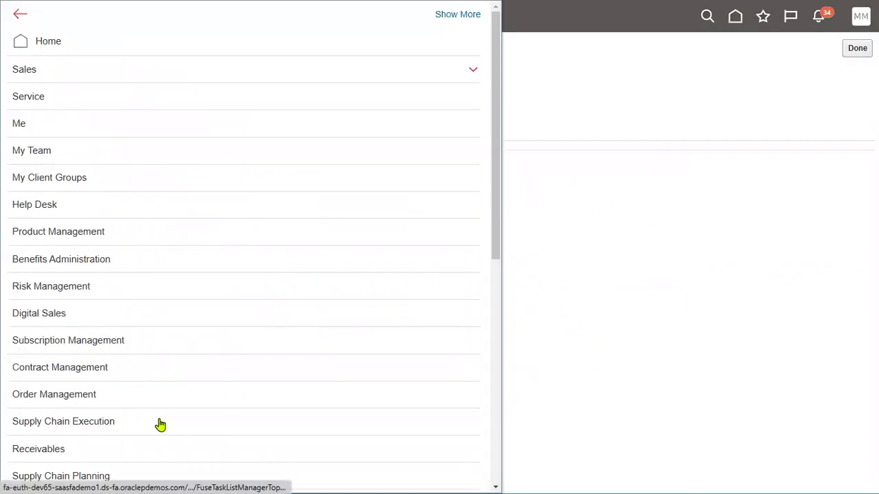
scroll(160, 424, "down", 6)
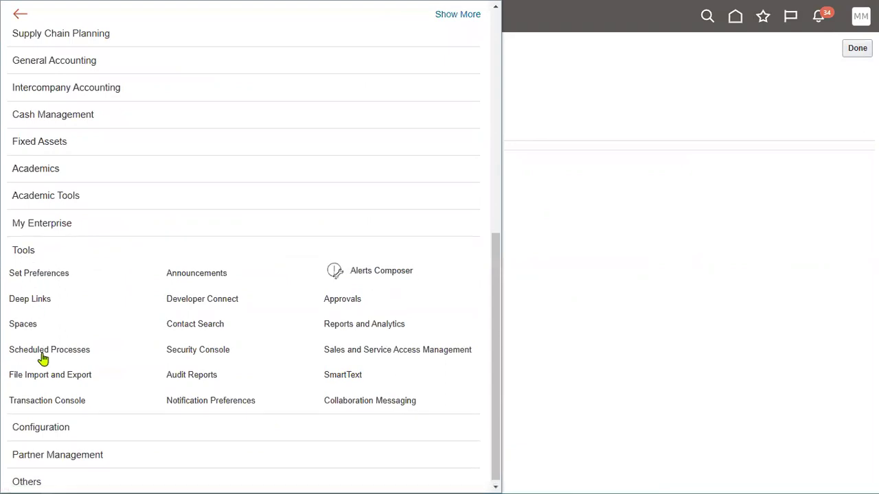
left_click(210, 360)
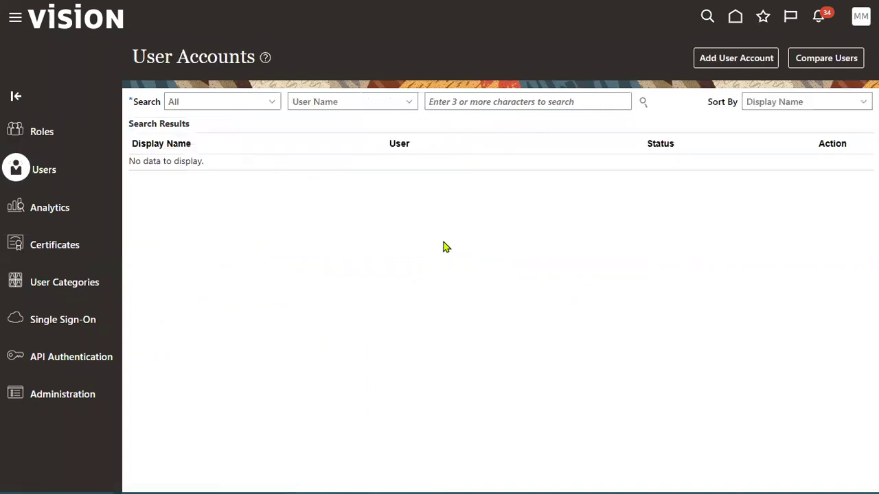
left_click(473, 101)
Step: Find the new user in User Accounts, open their account details, and start a password reset
type("M1.M1")
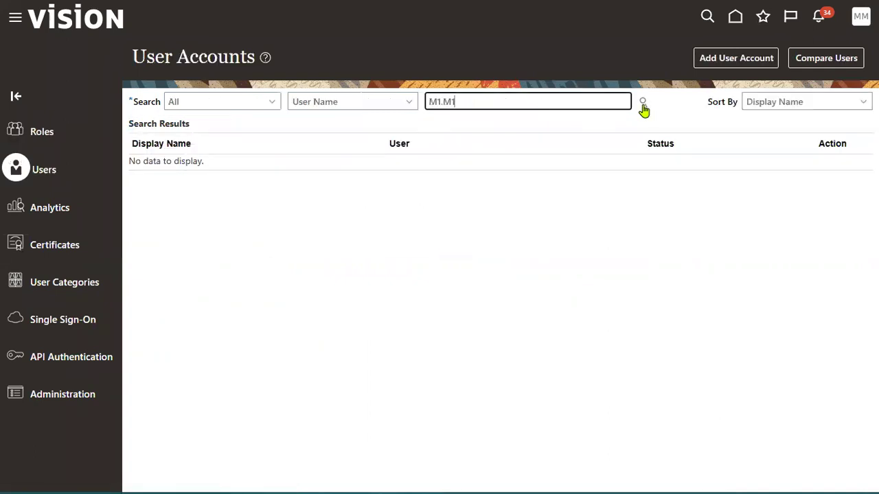
left_click(643, 102)
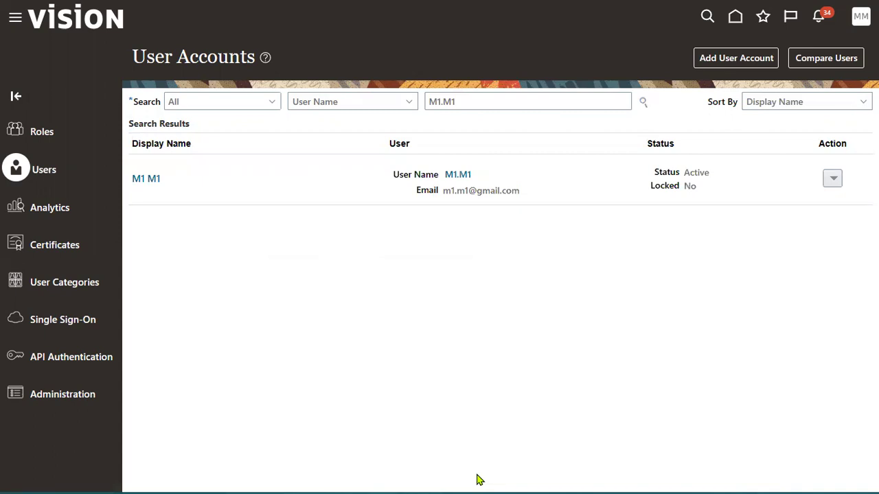
left_click(456, 176)
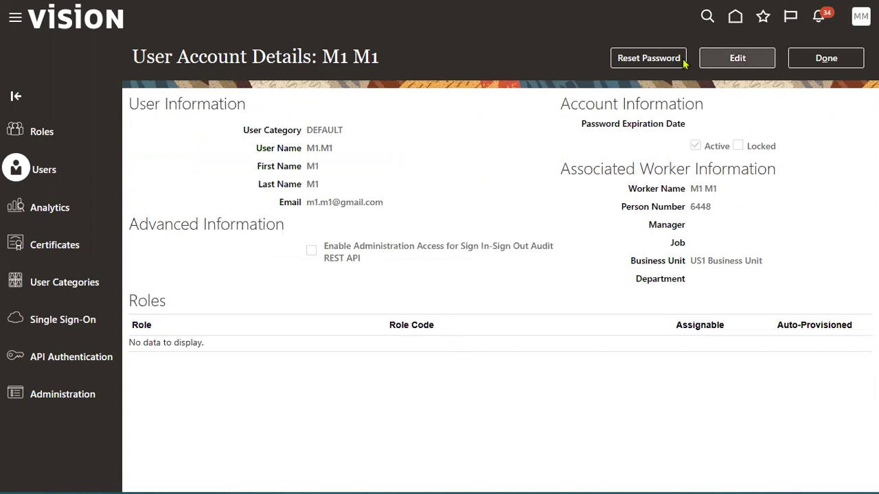
left_click(626, 63)
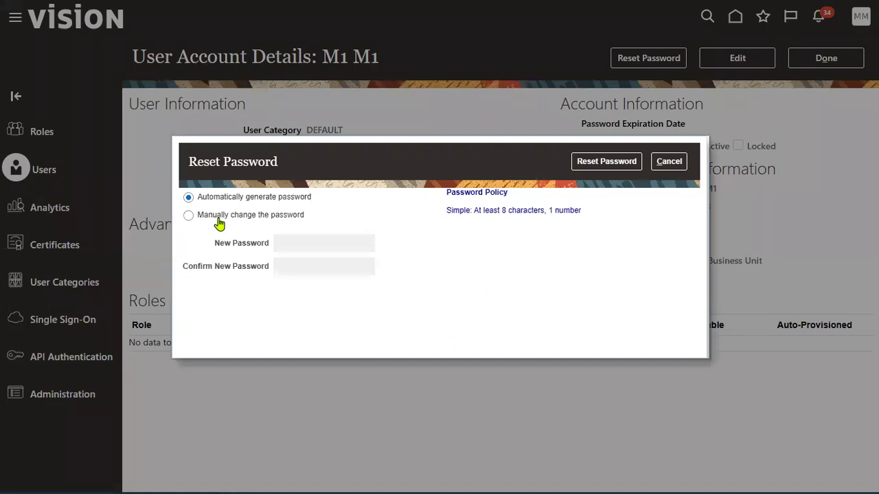
Step: Manually reset the new user's password, entering and confirming the new password
left_click(229, 219)
left_click(336, 243)
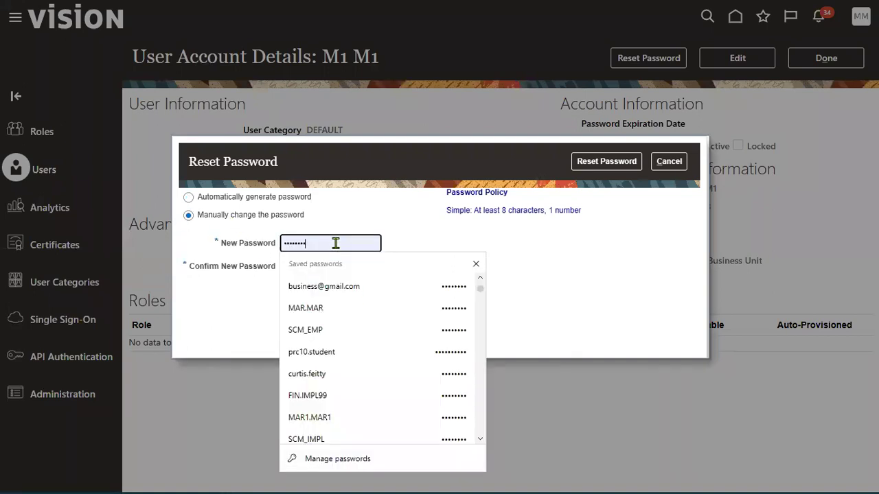
key("ctrl+a")
type("W")
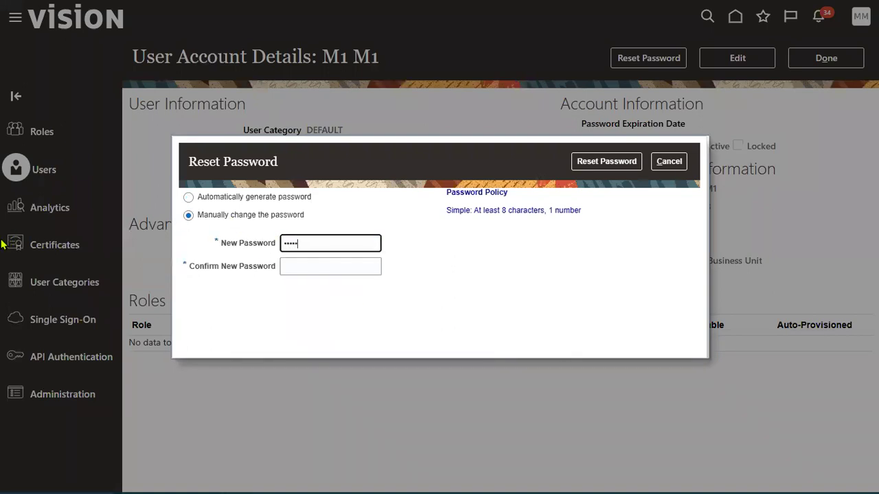
left_click(323, 266)
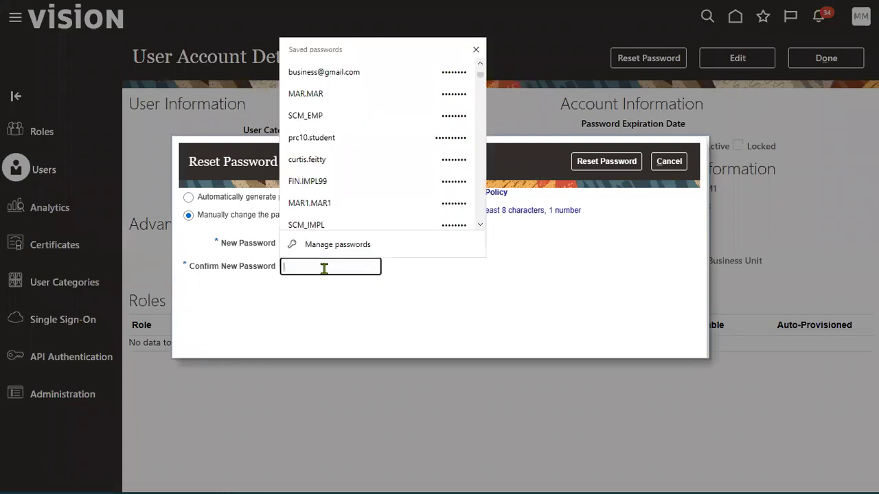
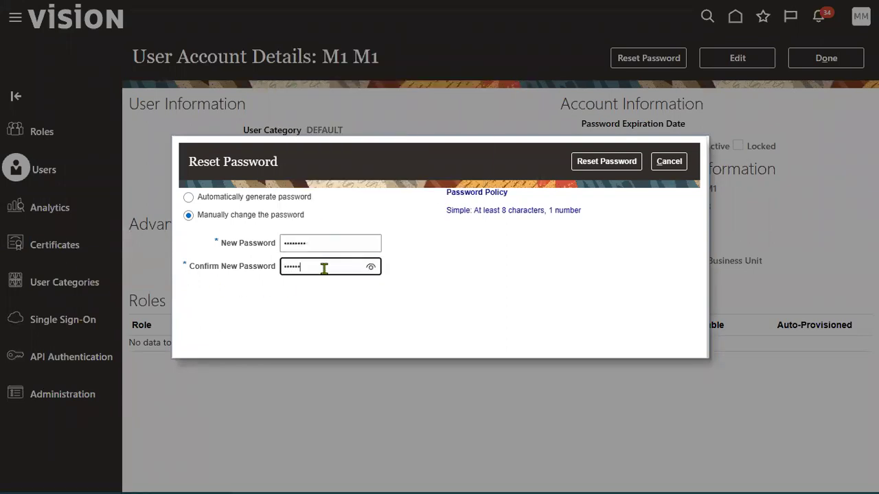
left_click(607, 161)
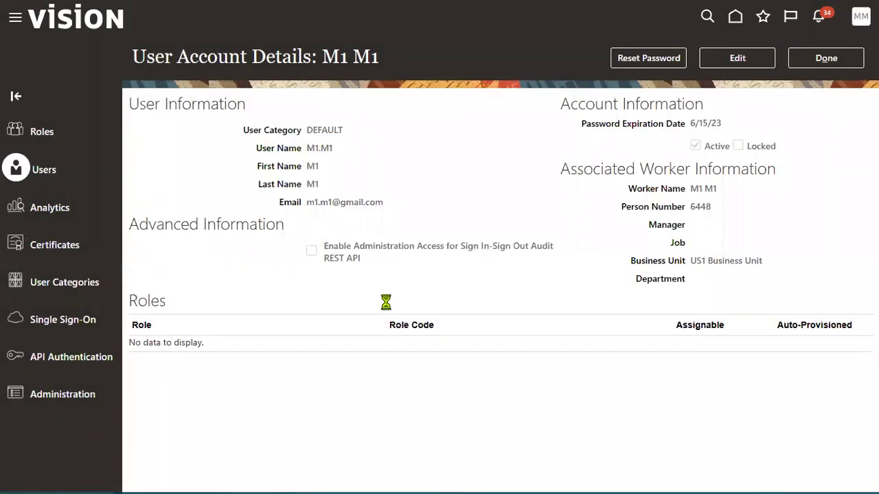
Step: Edit the user account and add the General Accountant role
left_click(734, 60)
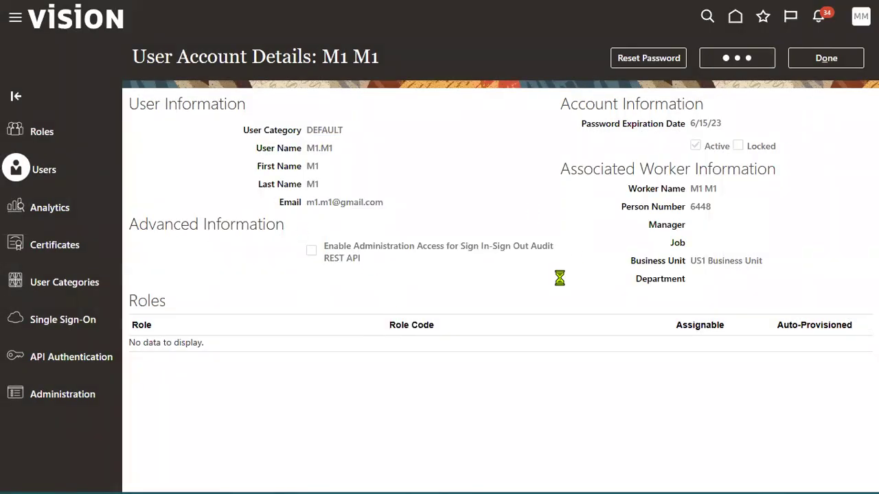
left_click(628, 328)
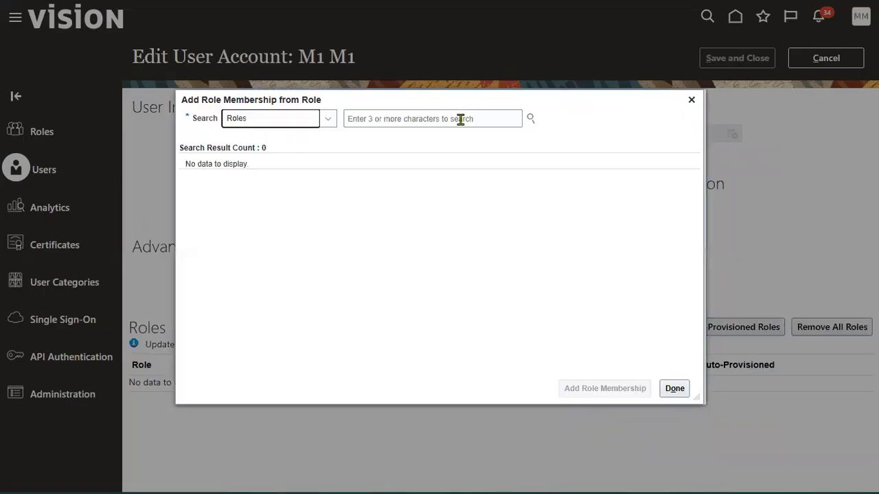
left_click(460, 119)
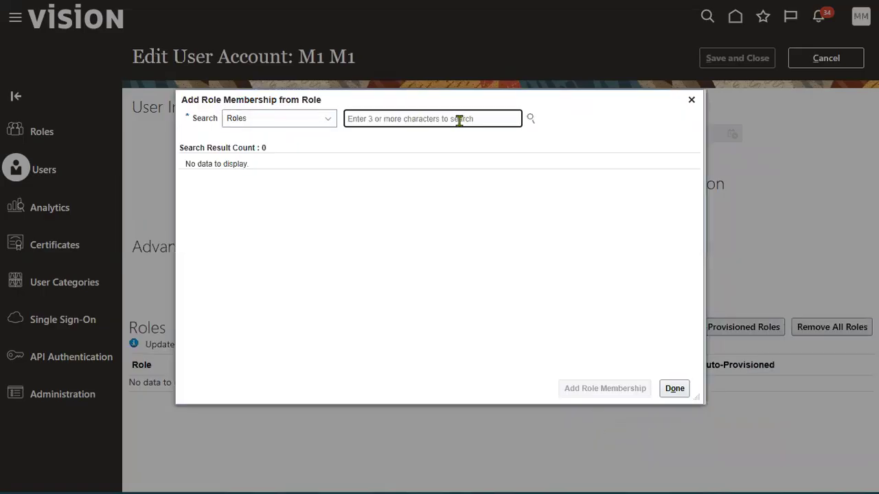
type("ORA_GL")
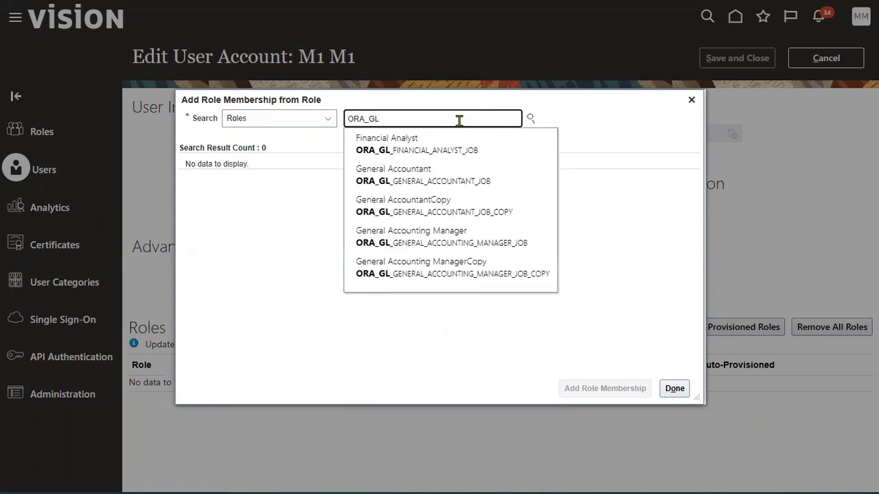
left_click(453, 180)
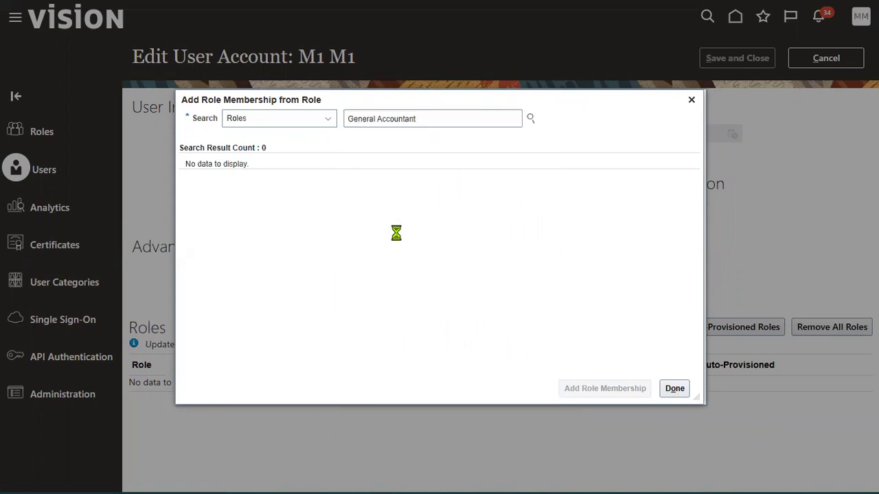
left_click(386, 179)
left_click(621, 388)
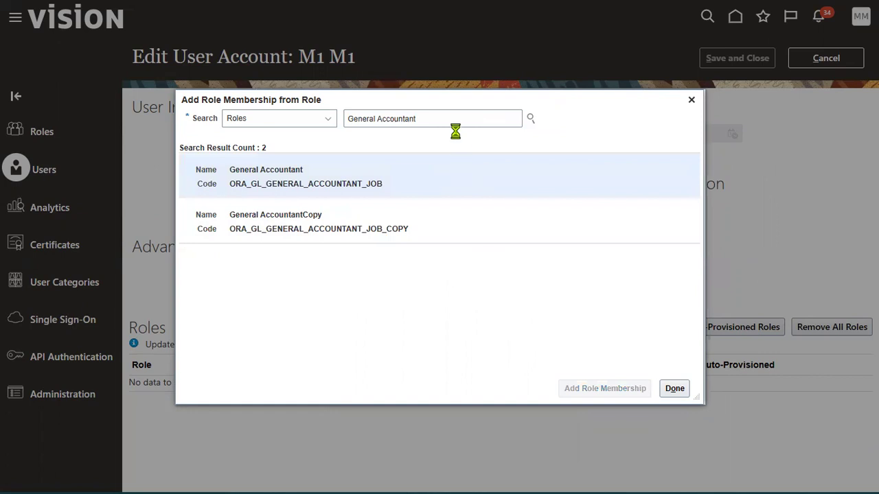
Step: Add the General Accounting Manager role via an ORA_GL_ search and save the account
triple_click(378, 119)
type("ORA")
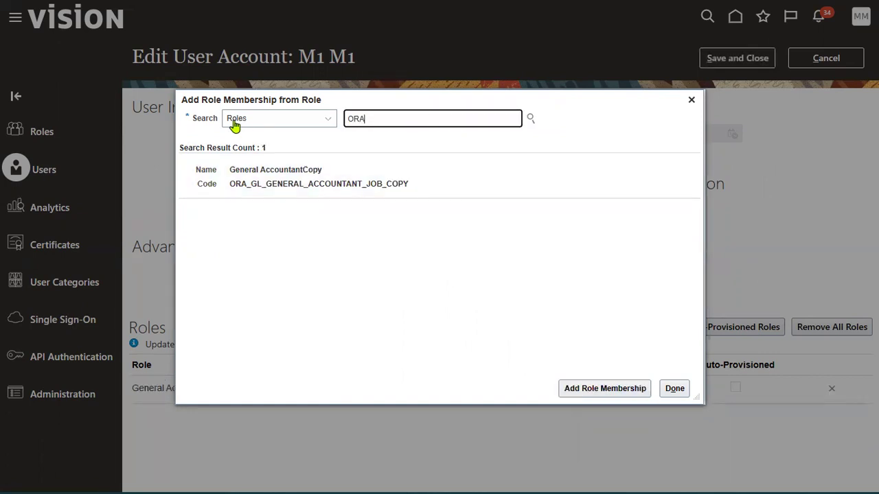
type("_GL_")
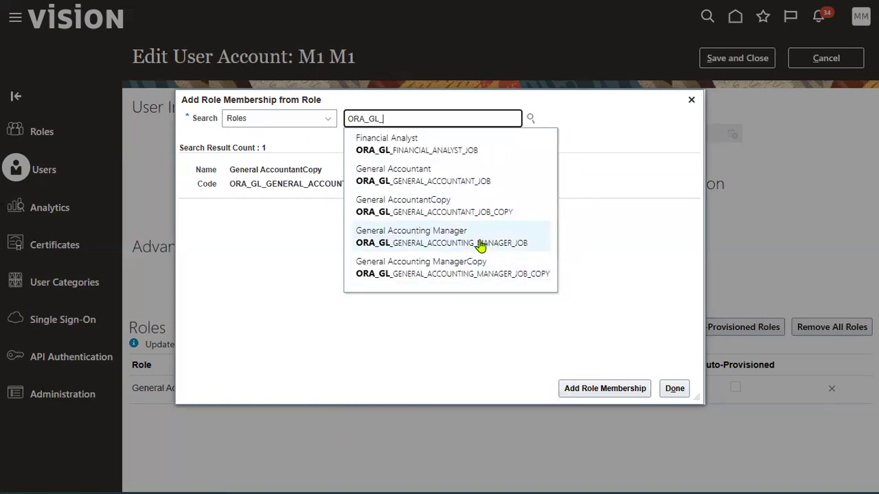
left_click(480, 244)
left_click(485, 184)
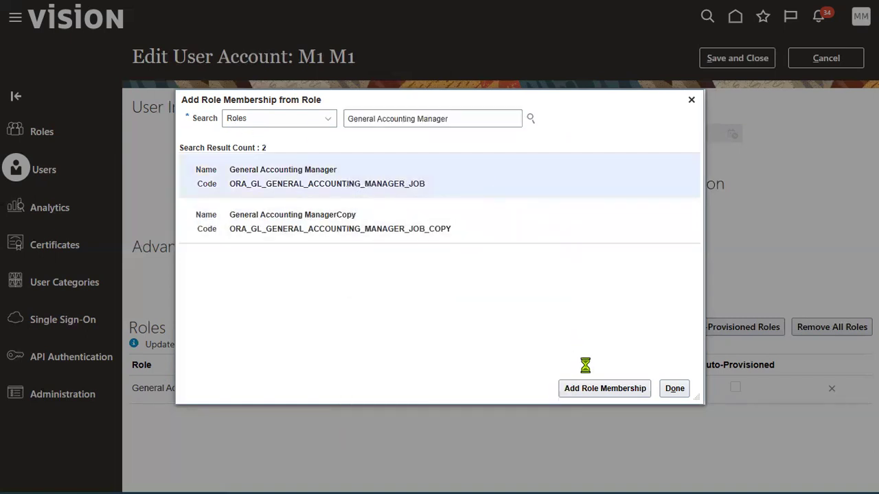
left_click(590, 387)
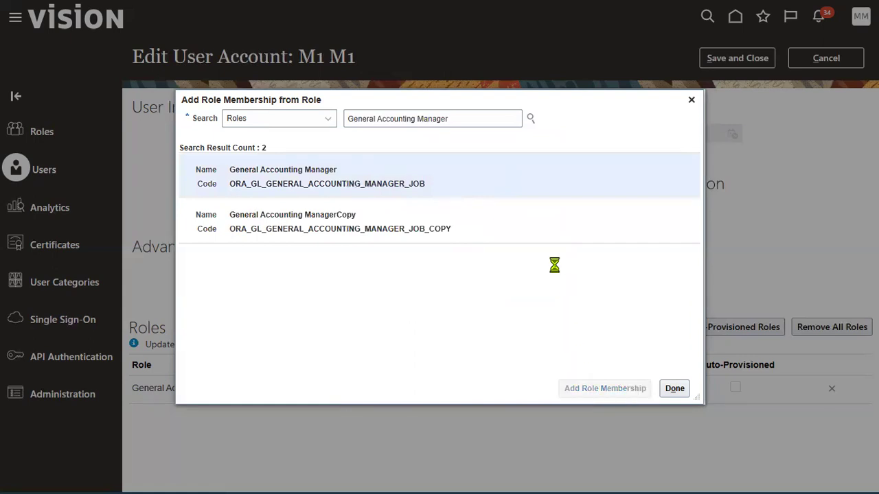
left_click(666, 388)
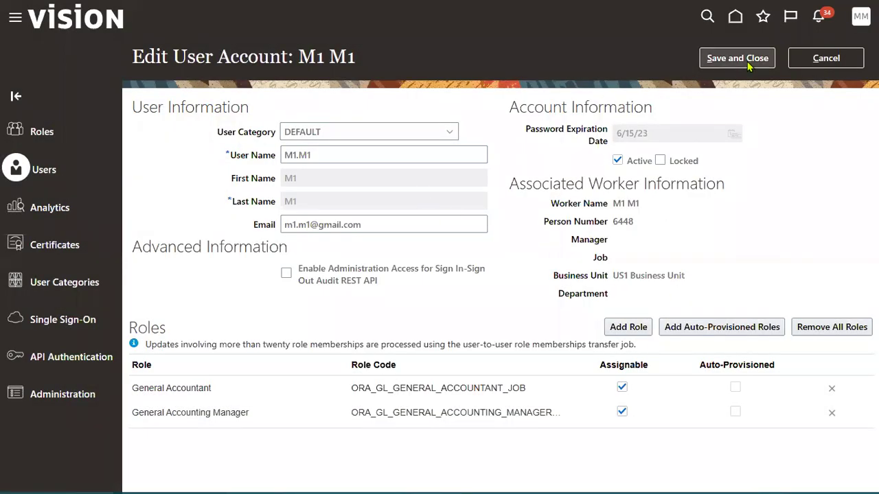
left_click(748, 65)
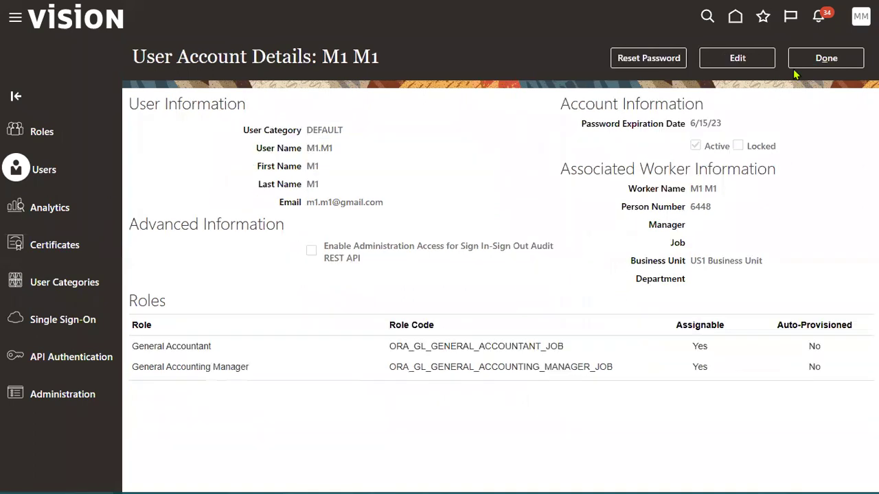
Step: Return to Setup and Maintenance with the Financials offering selected
left_click(796, 65)
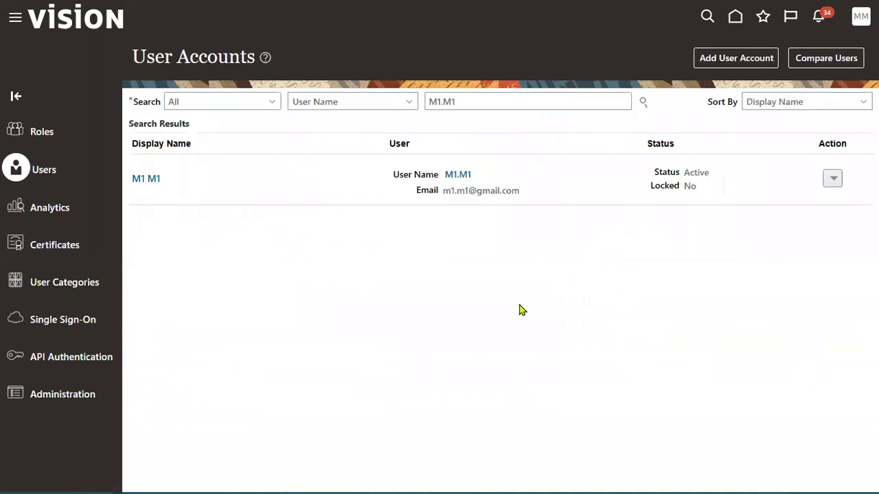
left_click(859, 17)
left_click(656, 212)
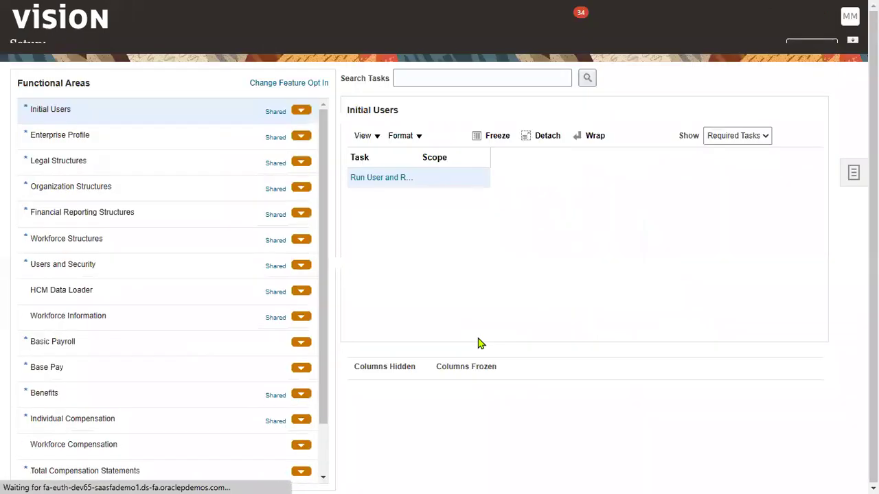
left_click(220, 48)
left_click(237, 136)
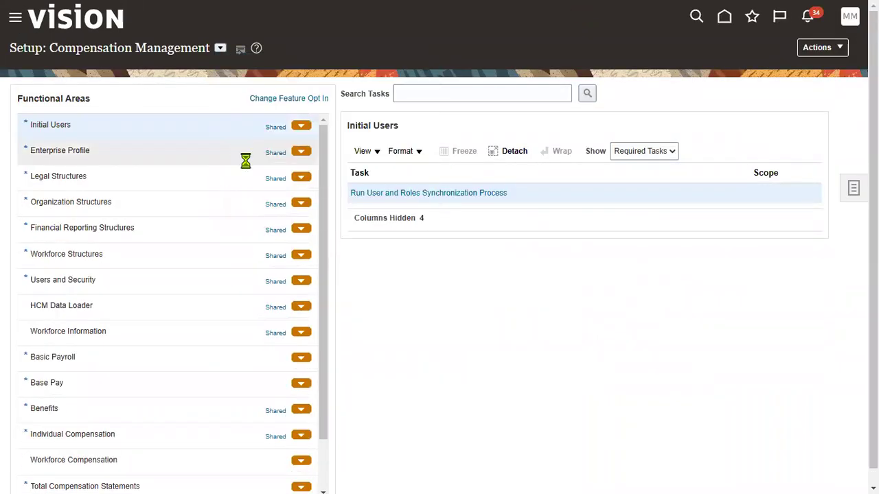
Step: Search the Financials setup tasks for 'MANAGE DATA'
left_click(498, 105)
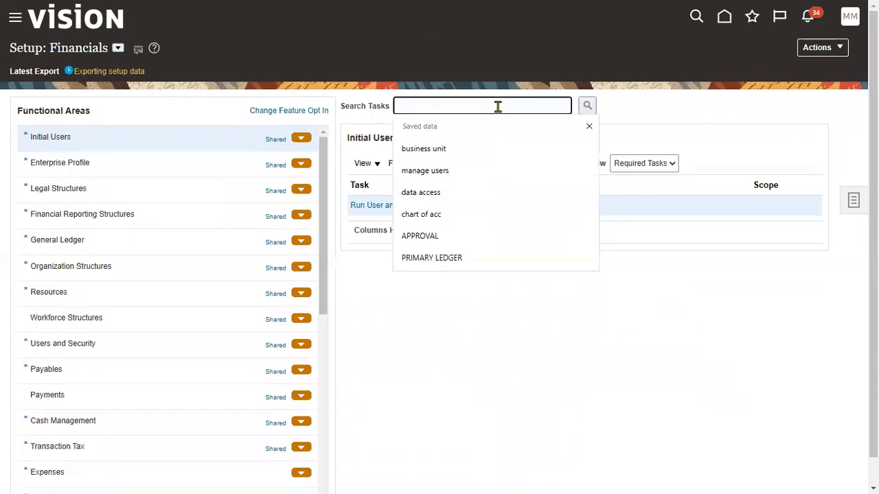
type("MANAGE DATA ACC")
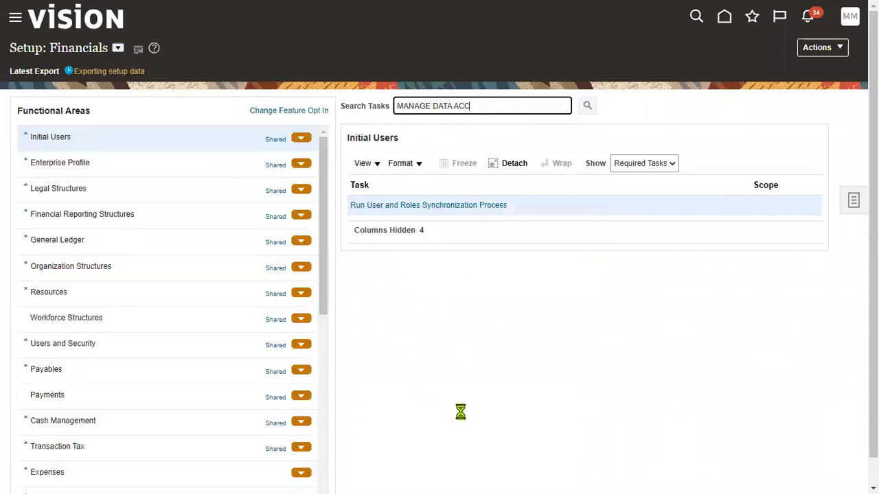
key("Return")
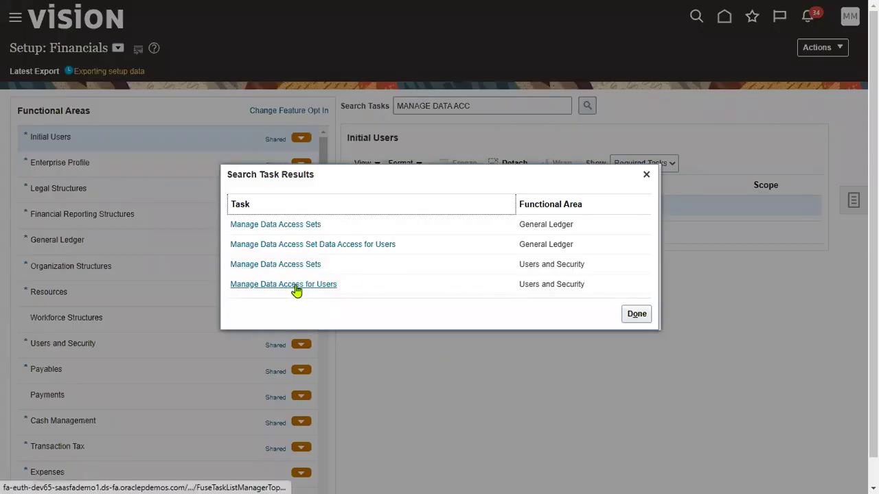
Step: Give the user's General Accountant role Data access set US Primary Ledger in Manage Data Access for Users
left_click(295, 286)
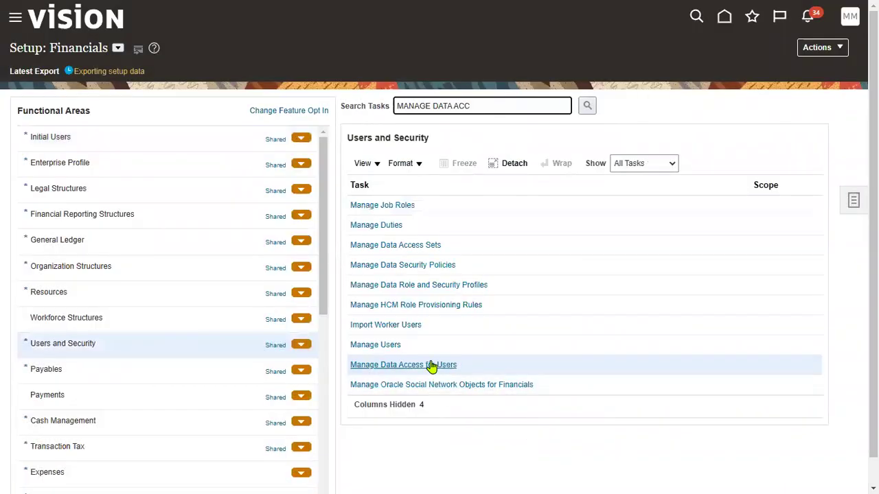
left_click(430, 364)
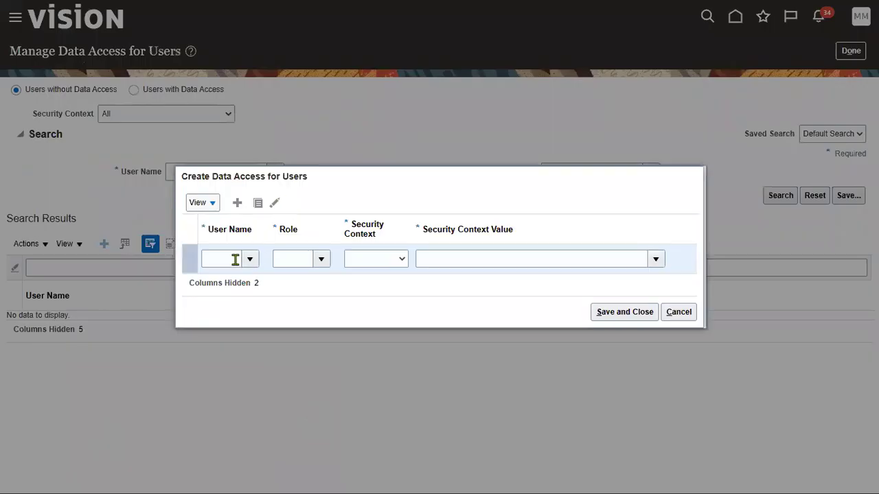
left_click(235, 259)
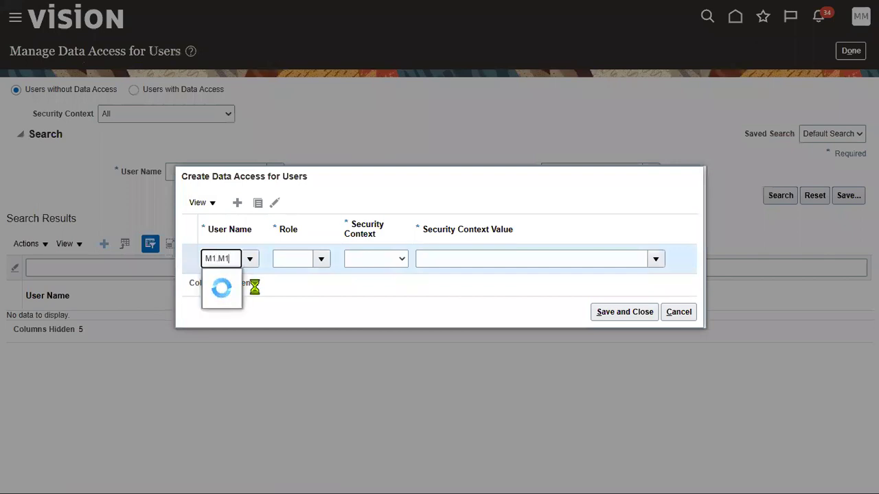
left_click(232, 281)
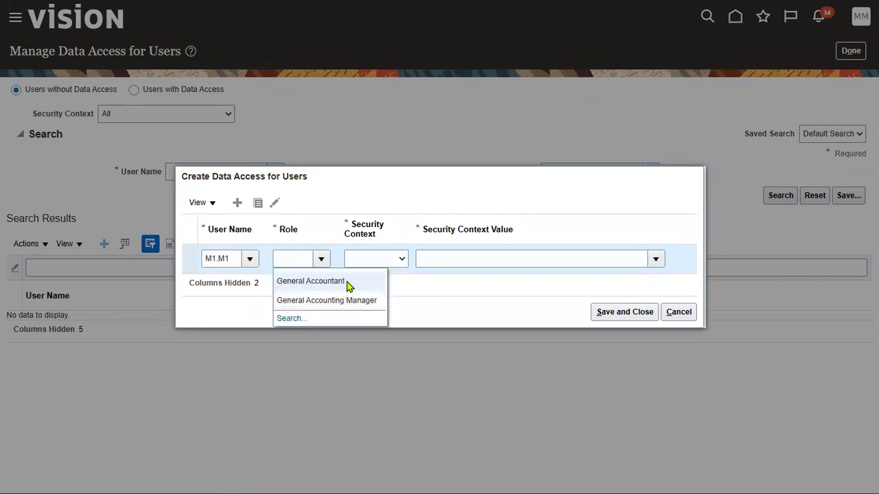
left_click(402, 261)
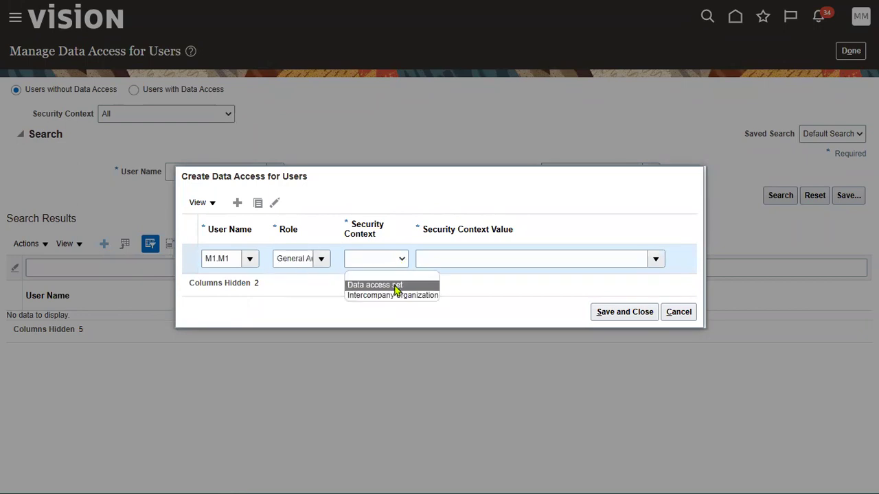
left_click(396, 281)
left_click(447, 257)
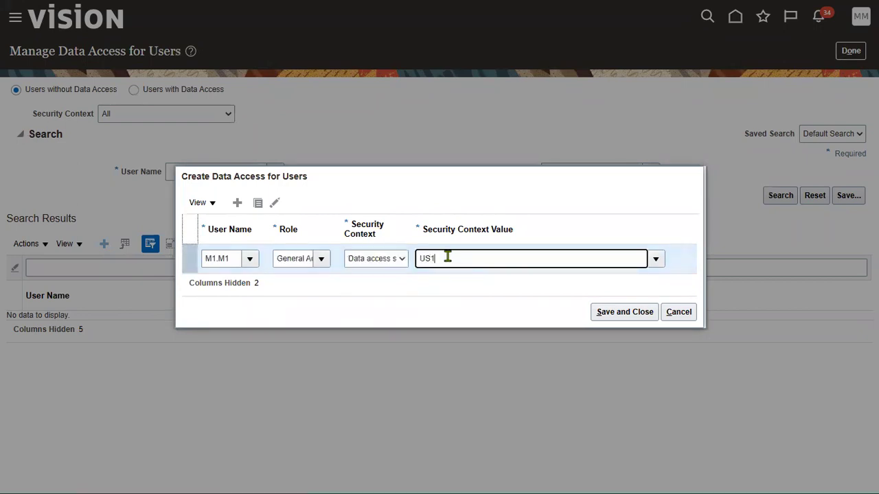
type("US1")
key("BackSpace")
type("P")
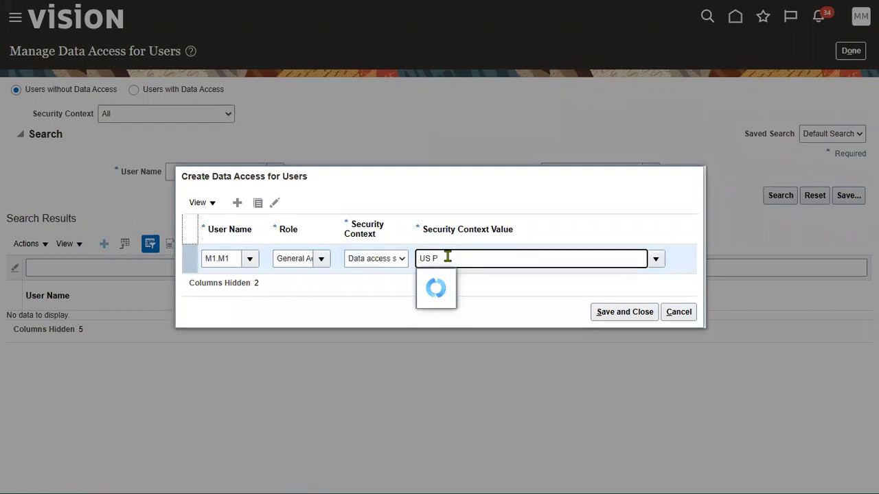
type("r")
left_click(471, 281)
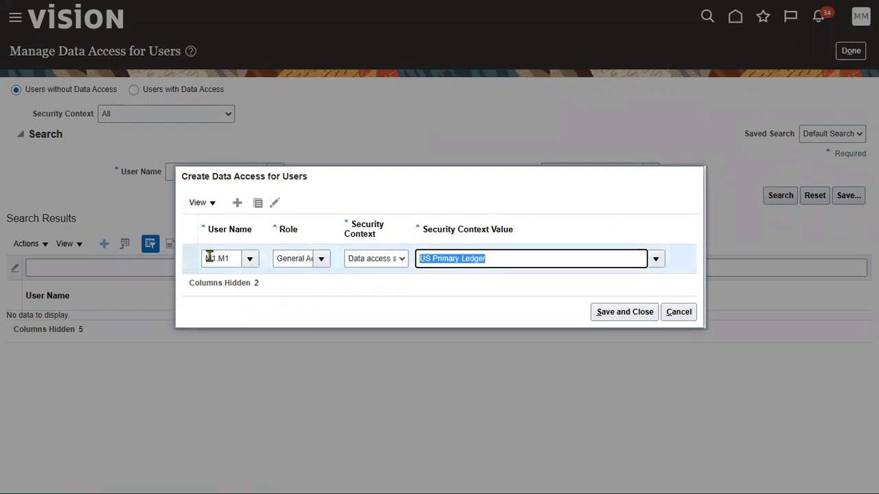
Step: Duplicate the row for the other role with Data access set US Primary Ledger and save
left_click(257, 204)
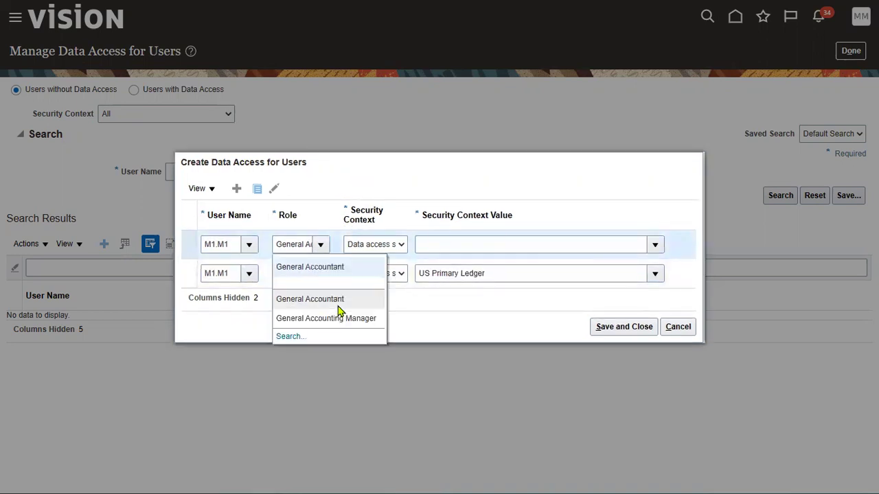
left_click(334, 299)
left_click(400, 247)
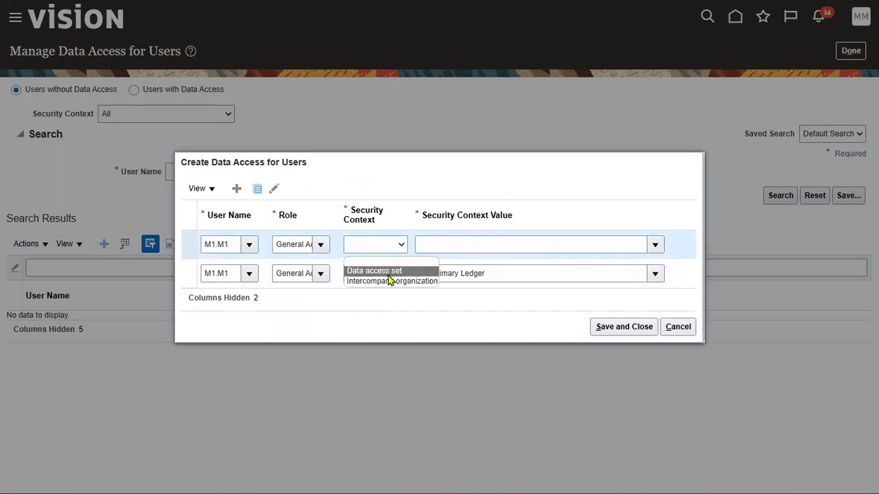
left_click(374, 271)
left_click(470, 241)
left_click(599, 328)
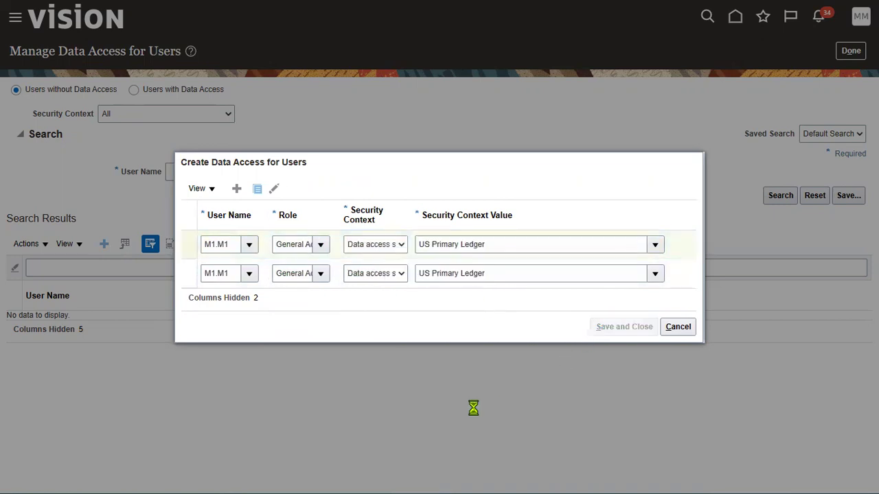
Step: Leave the data access task and start Run User and Roles Synchronization Process from Initial Users
left_click(850, 51)
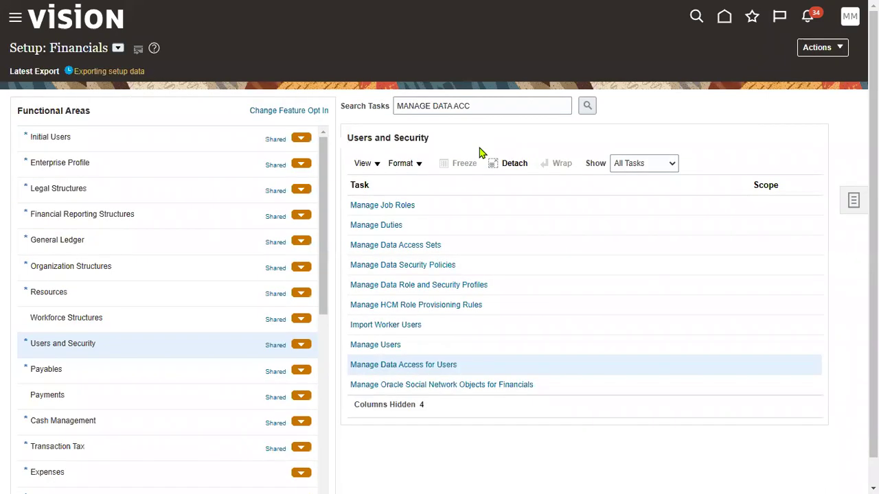
left_click(153, 137)
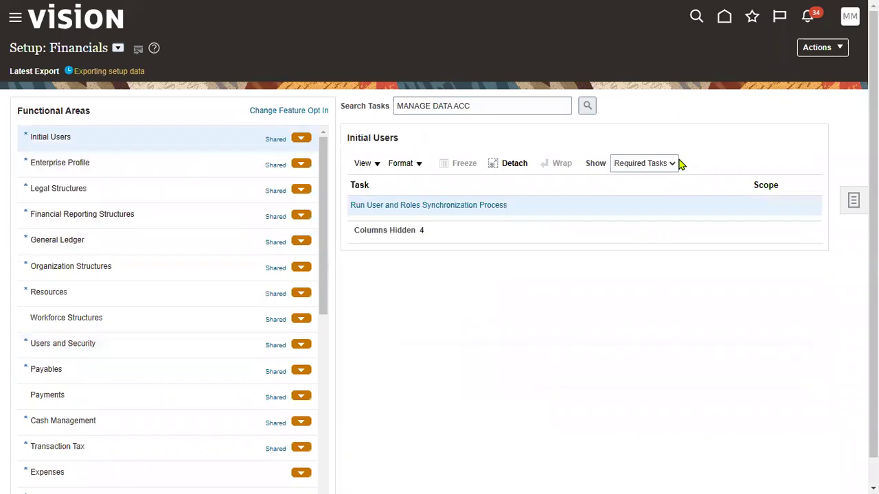
left_click(469, 206)
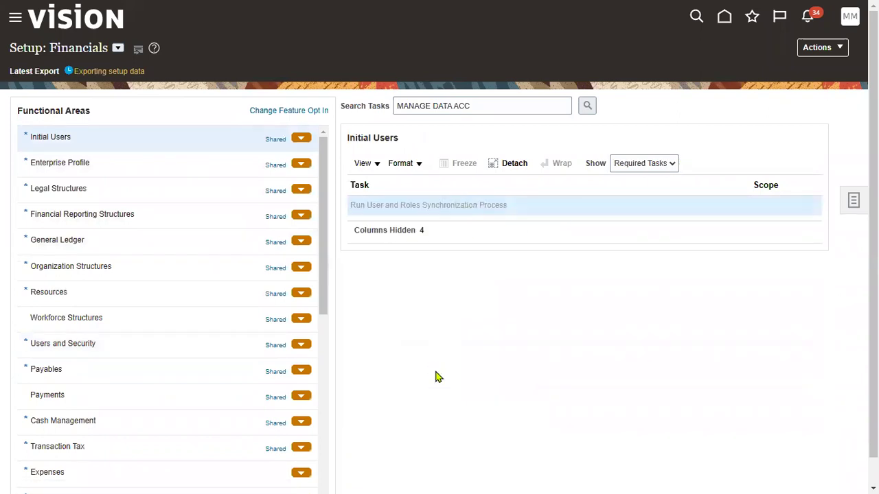
Step: Try submitting the synchronization process, dismiss the already-pending error, abandon it and head to sign out
left_click_drag(59, 115, 320, 194)
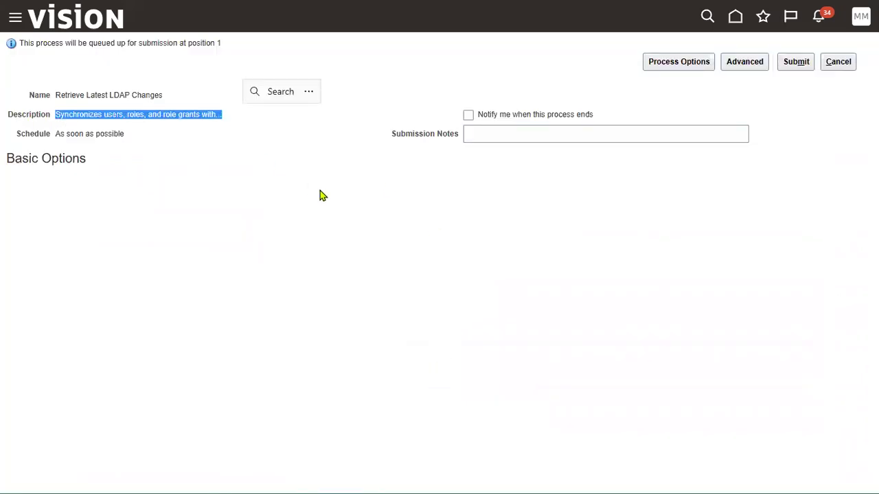
left_click(796, 62)
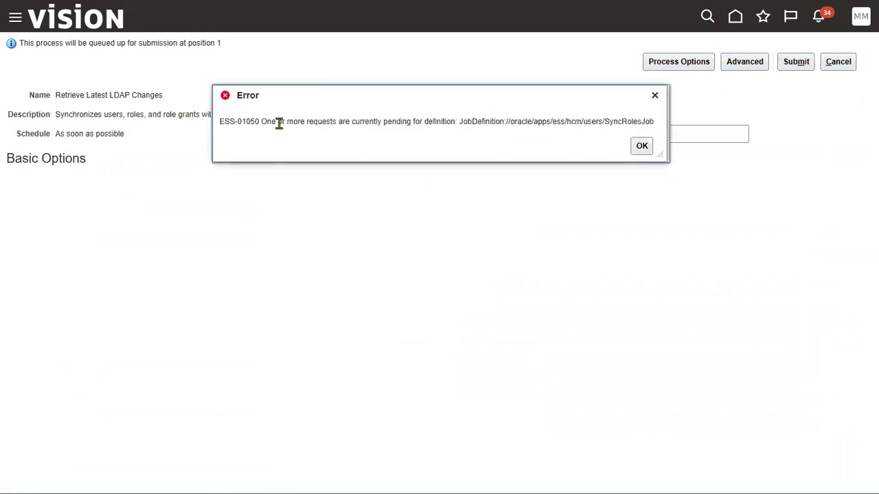
left_click(641, 145)
left_click(838, 62)
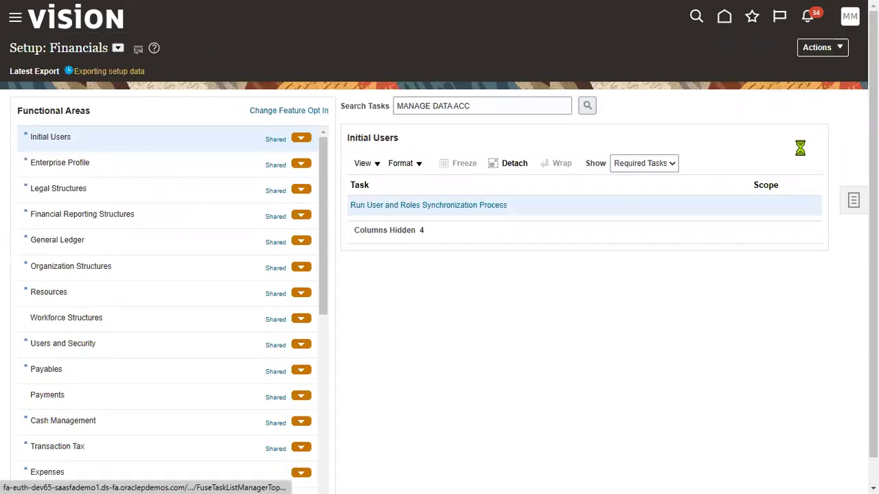
left_click(850, 20)
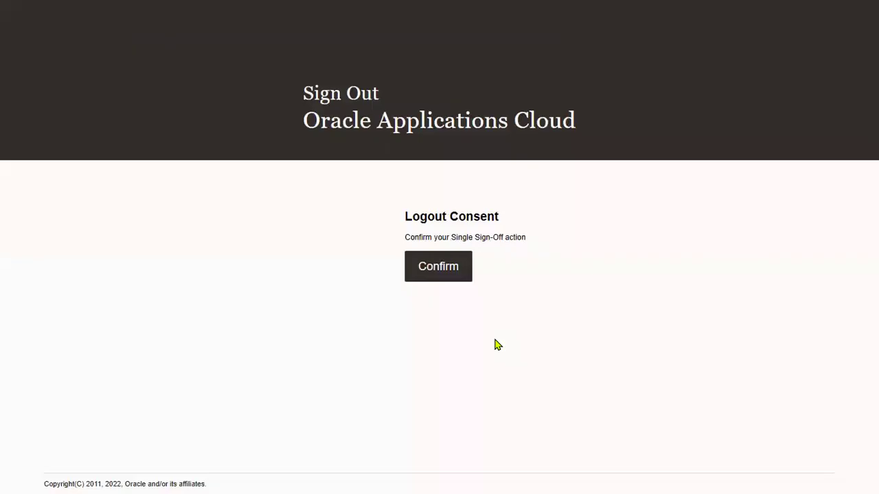
Step: Confirm sign-out and sign back in with the other saved user's credentials
left_click(447, 267)
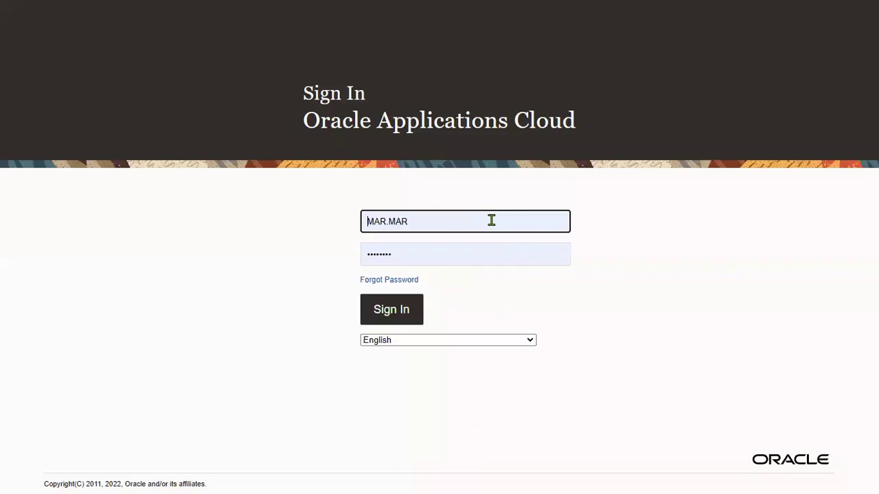
left_click(490, 220)
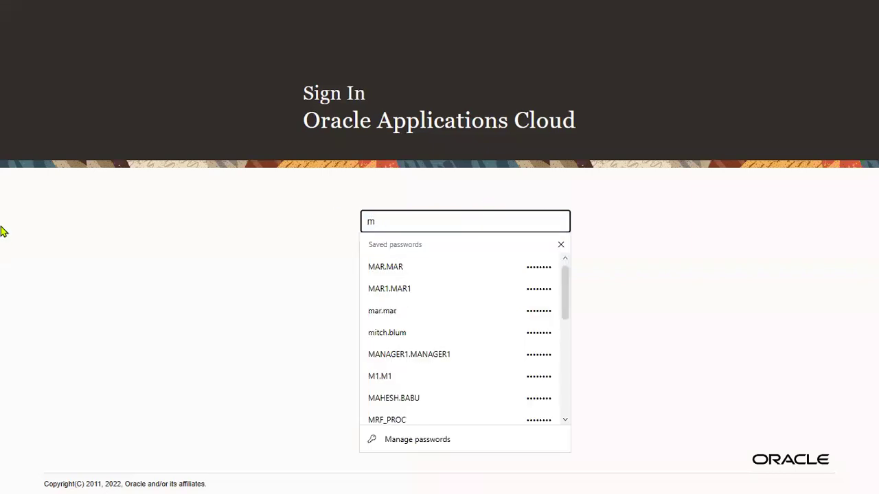
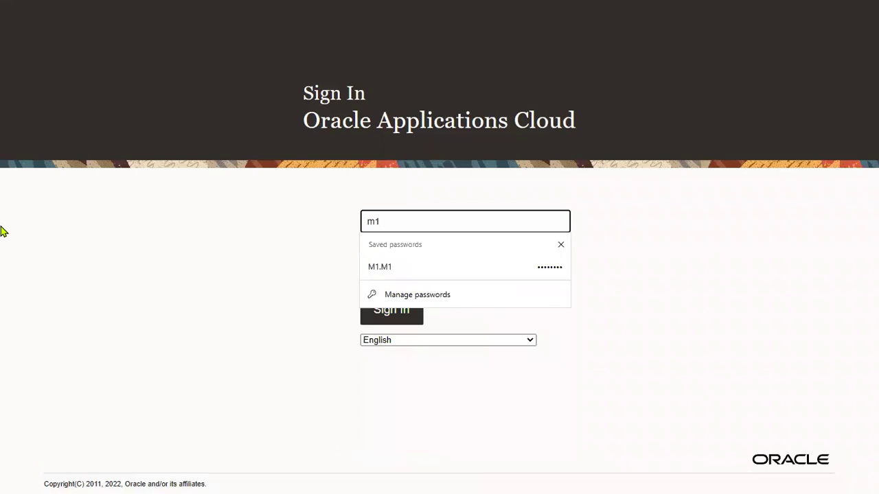
left_click(419, 267)
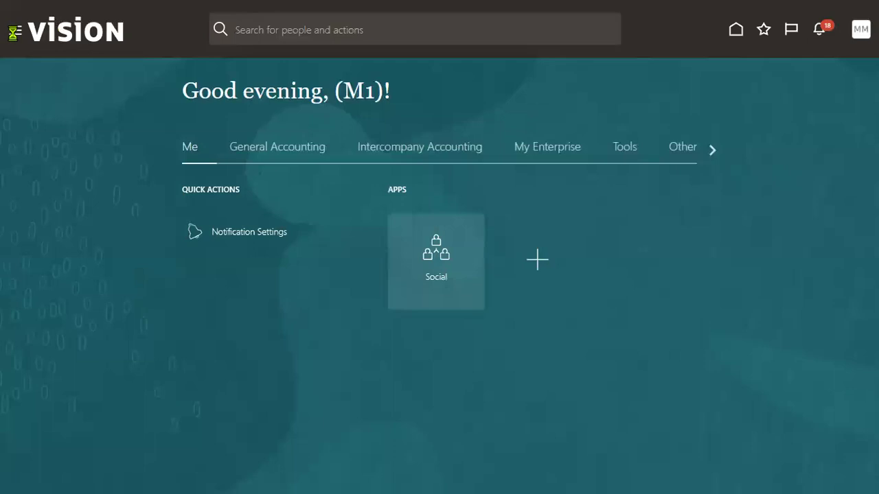
Step: Go to General Accounting > Journals and start a new journal for US Primary Ledger
left_click(13, 32)
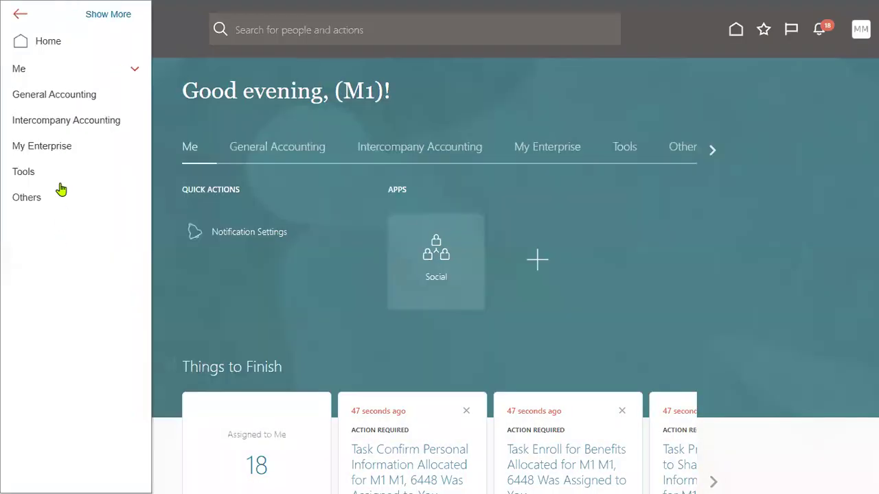
left_click(69, 96)
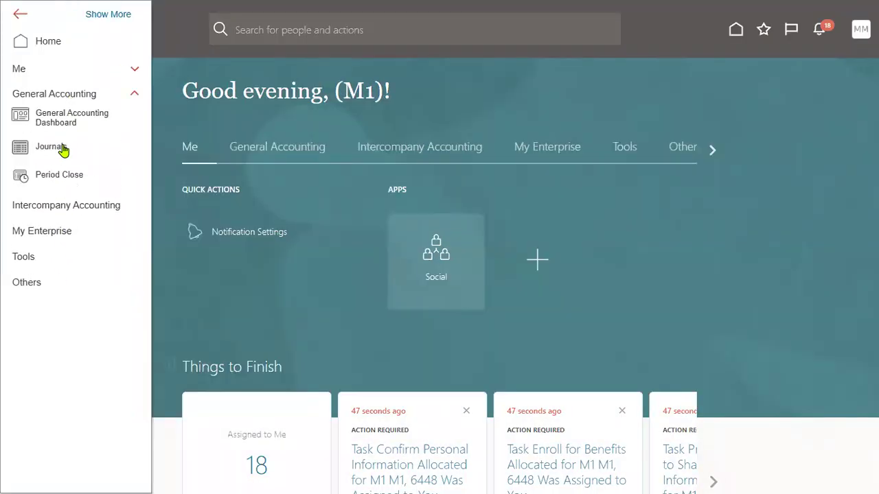
left_click(60, 147)
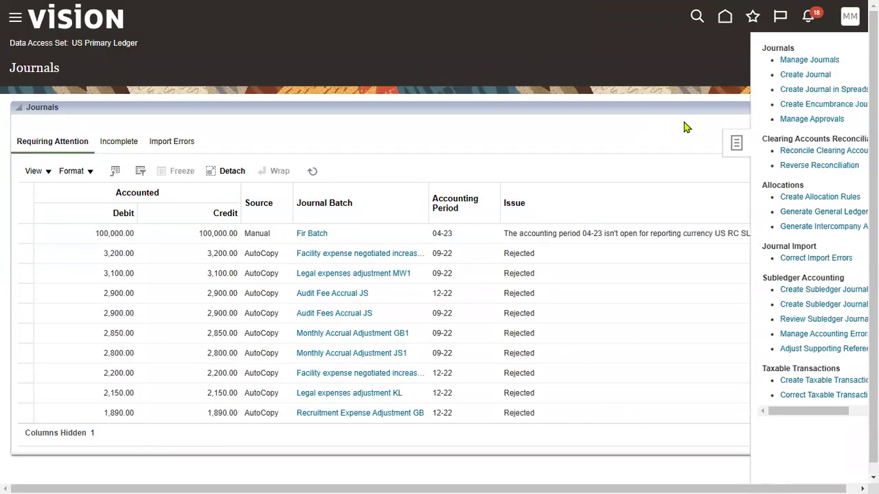
left_click(800, 74)
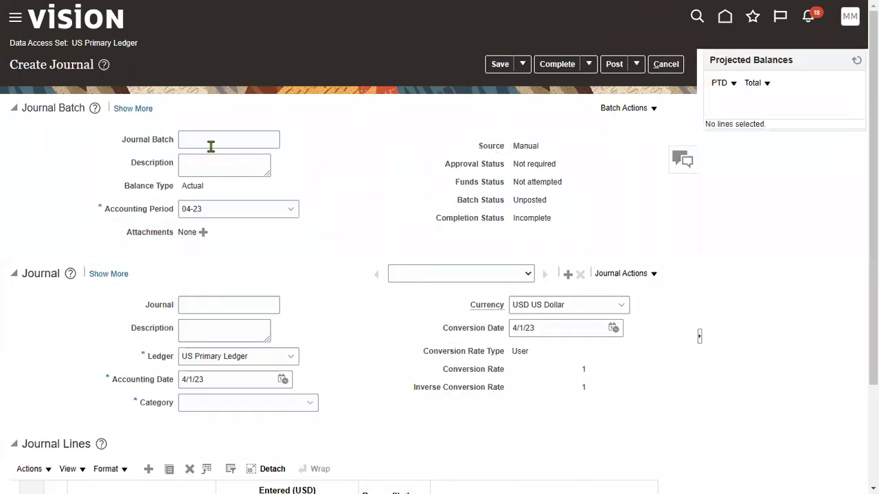
Step: Enter FIRST_JOURNAL_BATCH as the journal batch name and copy it
left_click_drag(24, 107, 84, 108)
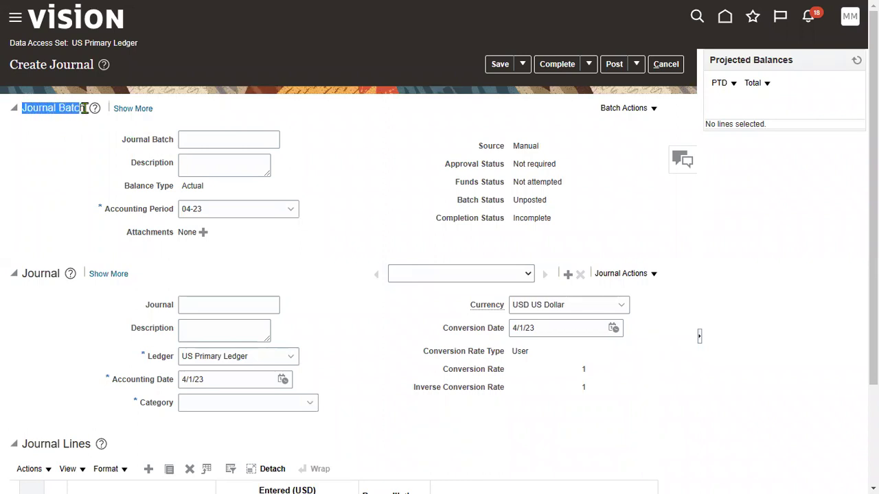
left_click_drag(21, 273, 66, 274)
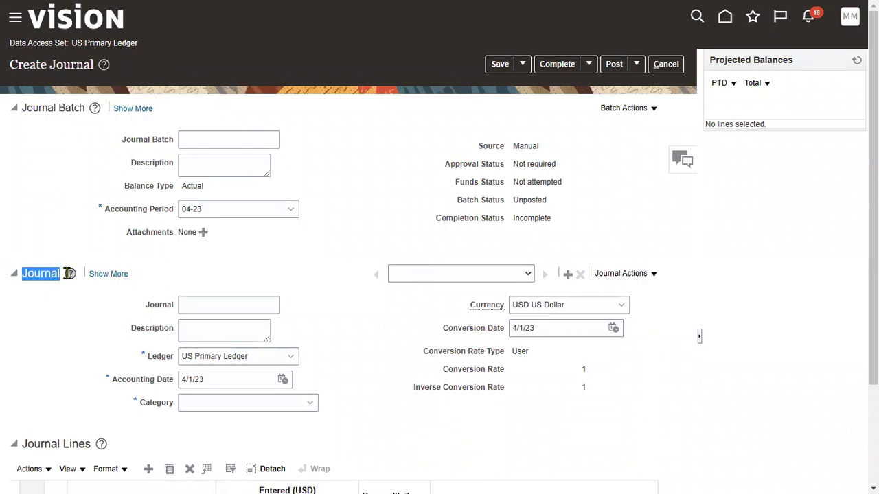
left_click(64, 105)
left_click(270, 140)
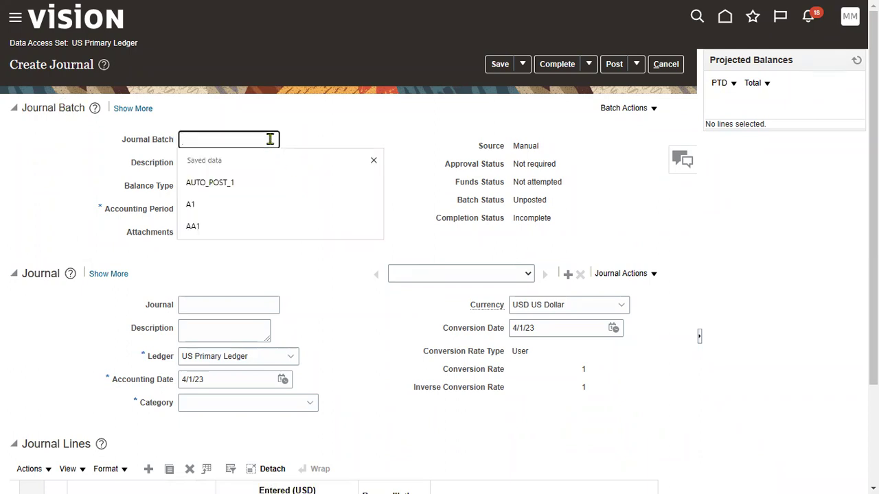
type("FIRST_JOURNAL_BATC")
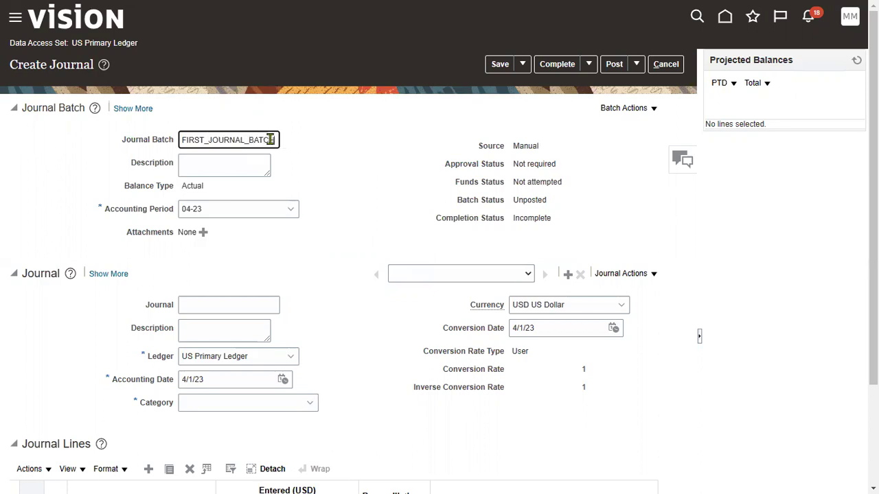
double_click(271, 139)
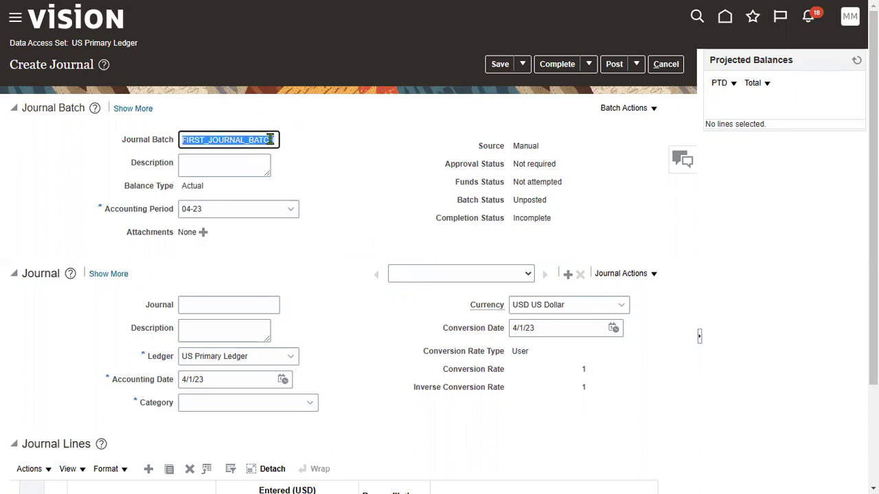
key("ctrl+c")
Step: Describe the batch by its name and name the journal FIRST_JOURNAL, described likewise
left_click(224, 162)
key("ctrl+v")
left_click(247, 306)
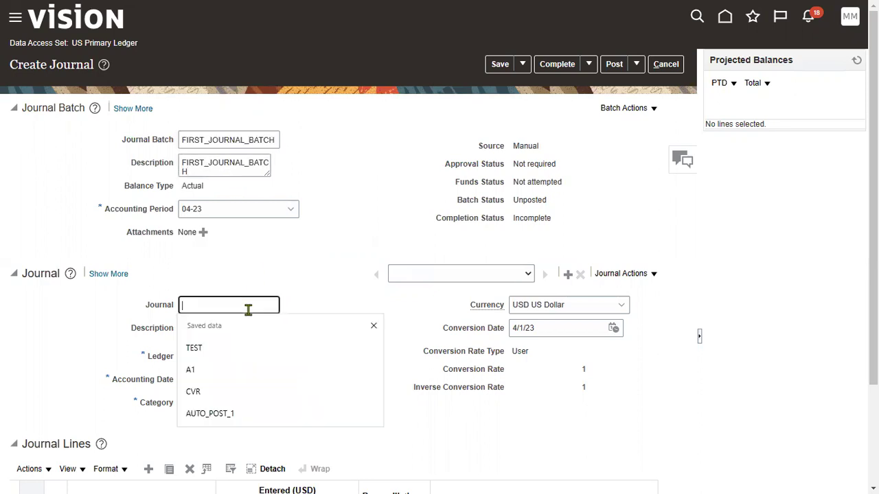
key("ctrl+v")
key("BackSpace")
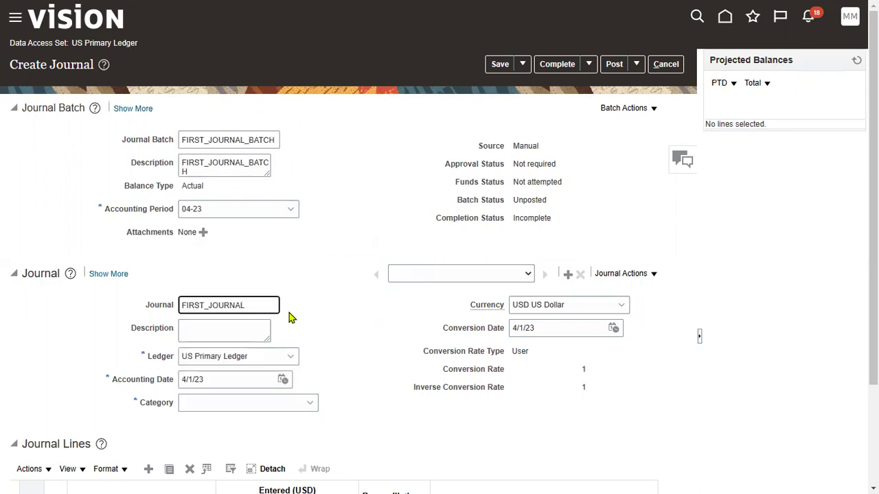
key("ctrl+a")
key("ctrl+c")
key("Tab")
key("ctrl+v")
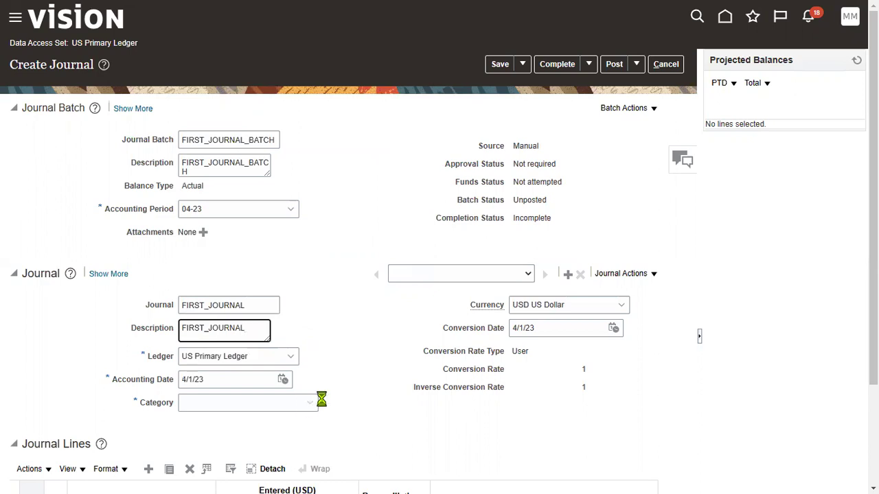
Step: Set the accounting period to 03-23 and the journal category to Adjustment, date 3/6/23
left_click(284, 382)
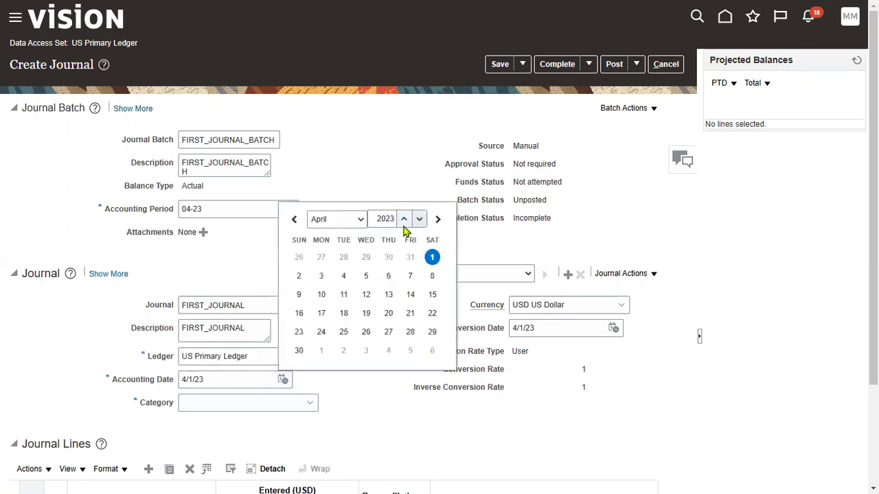
left_click(290, 209)
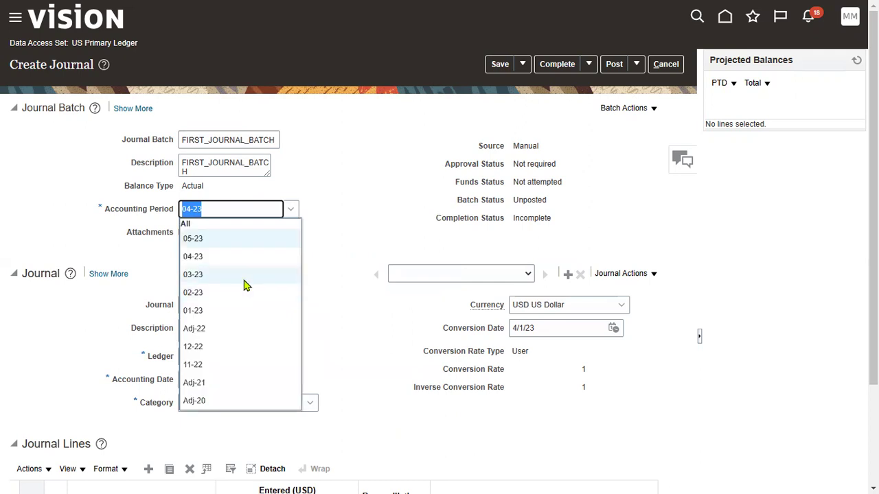
left_click(230, 276)
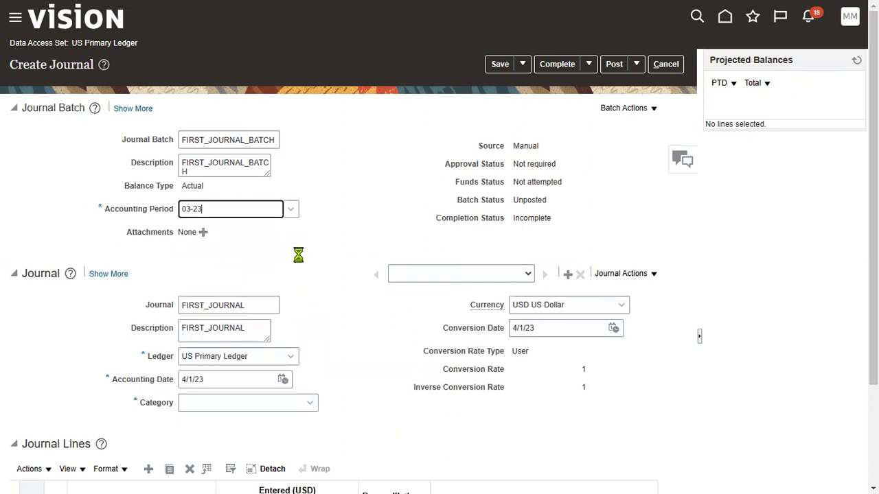
left_click(266, 405)
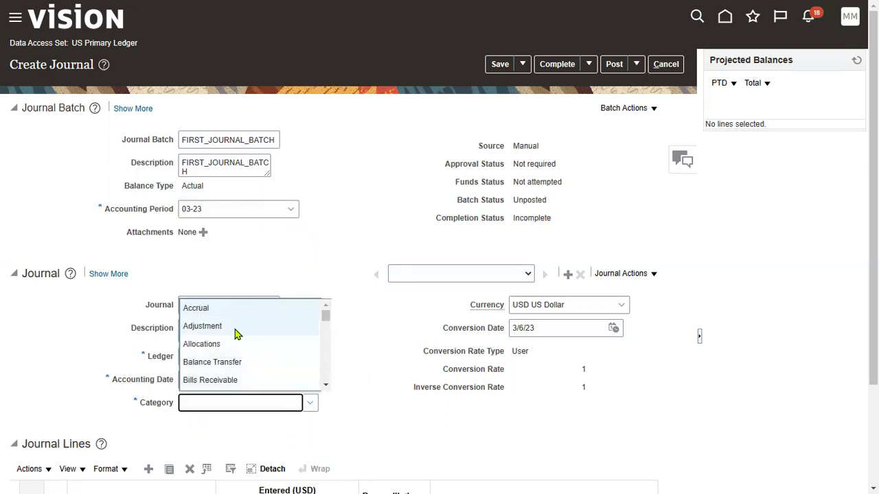
left_click(225, 328)
scroll(417, 385, "down", 2)
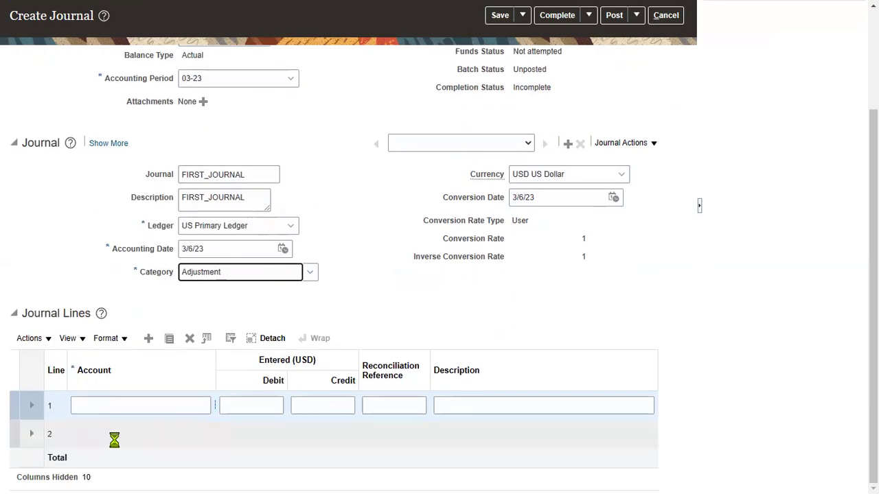
Step: Debit 99 on line 1 to account 101.10.11104.000.000.000
left_click_drag(249, 354, 249, 354)
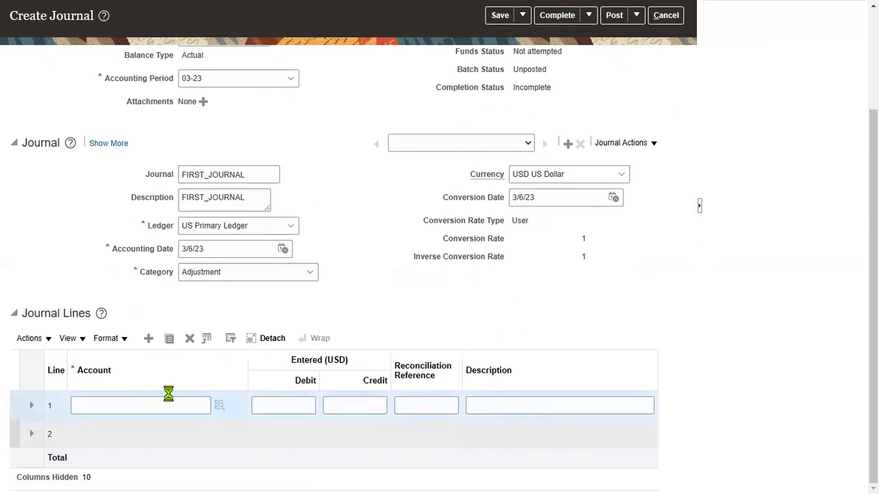
left_click(219, 405)
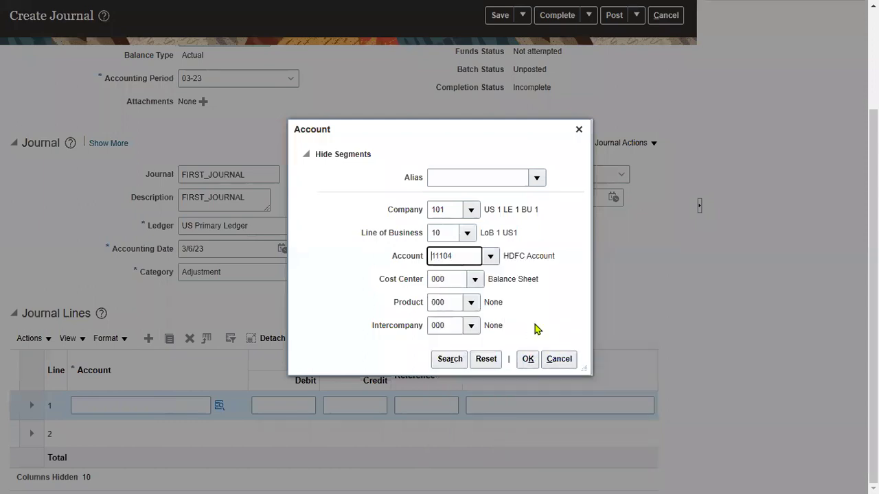
left_click(527, 359)
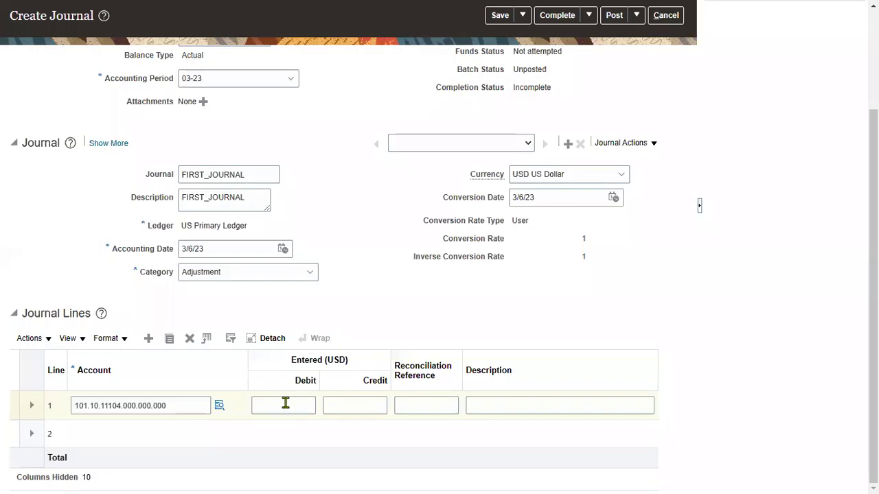
left_click(285, 403)
type("99")
Step: Credit 99 on line 2 to account 11200 Cash, then save the journal
left_click(147, 430)
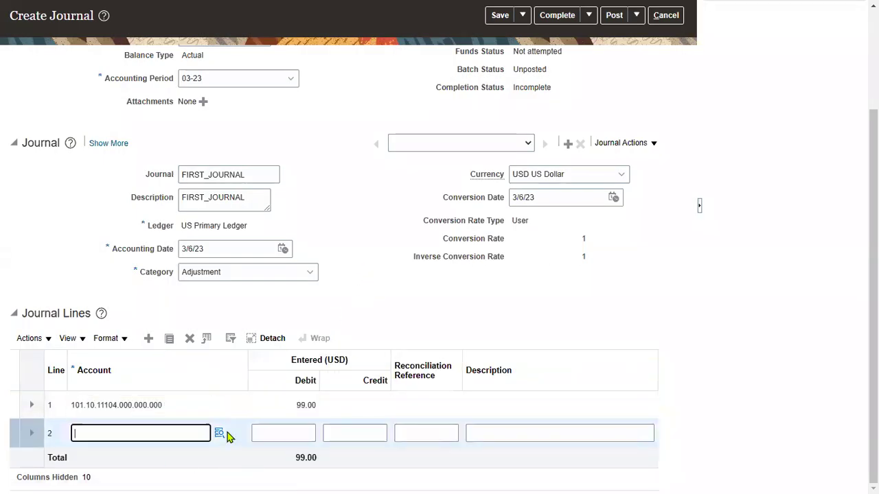
left_click(219, 433)
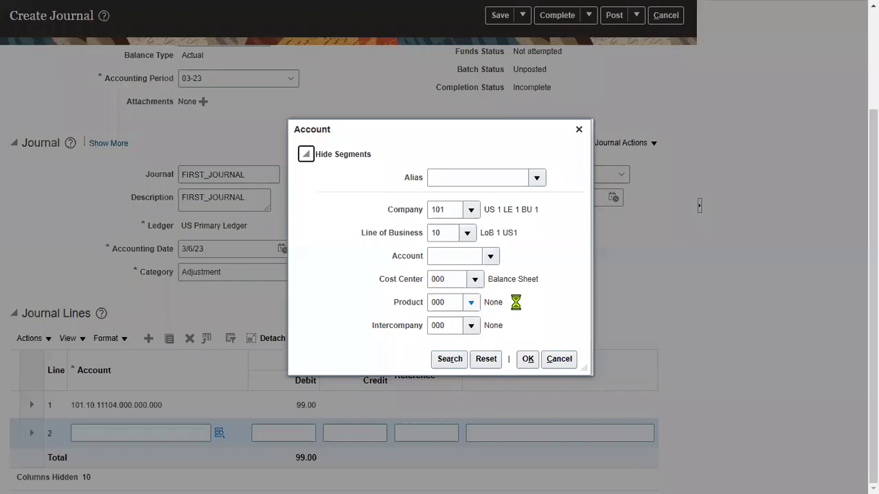
left_click(490, 256)
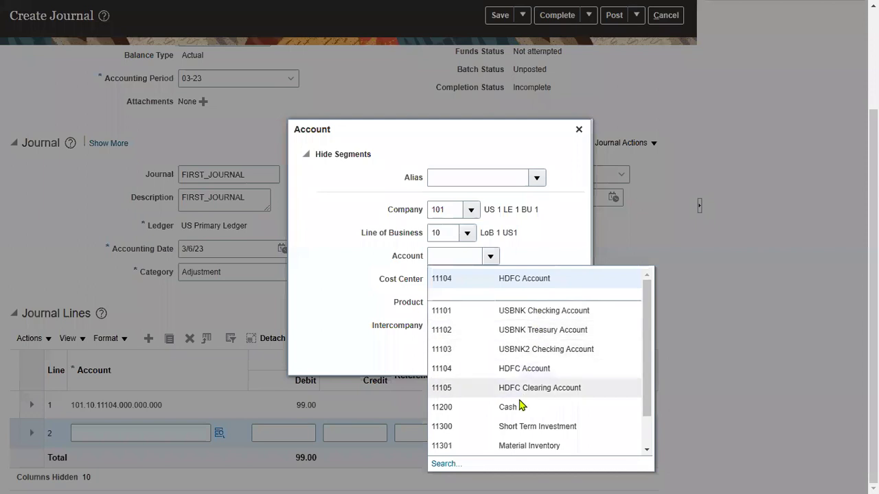
left_click(494, 406)
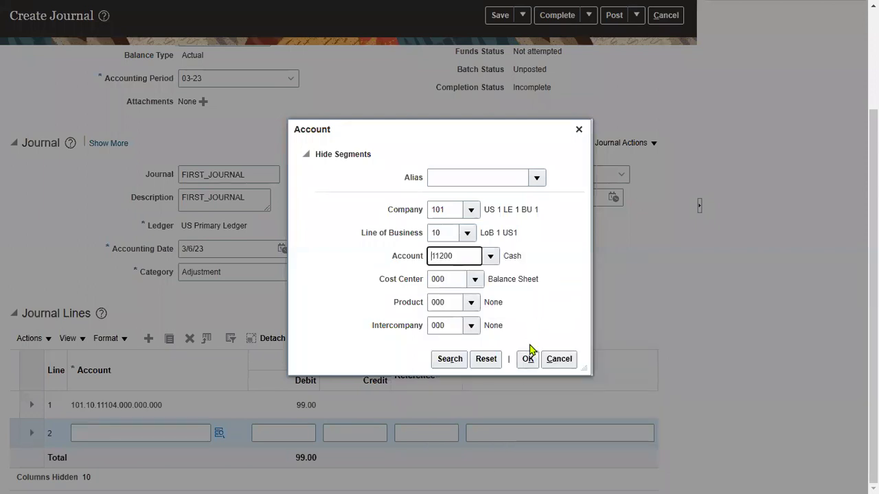
left_click(527, 359)
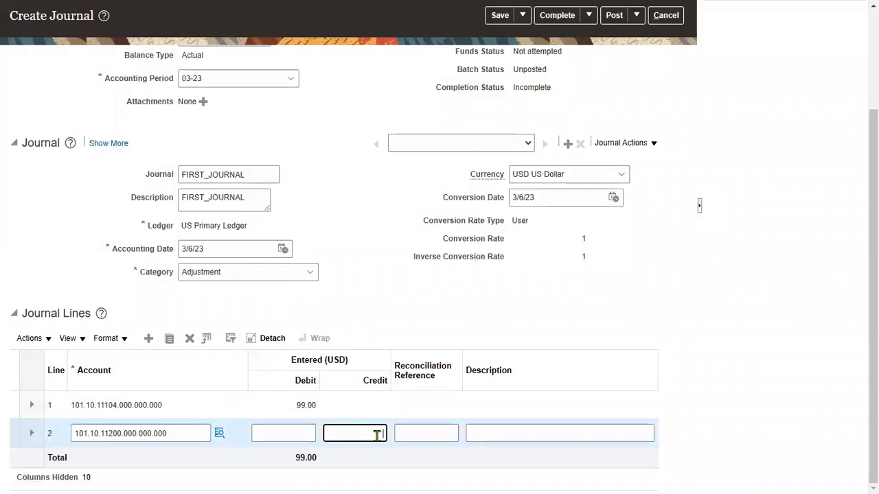
left_click(378, 434)
type("99")
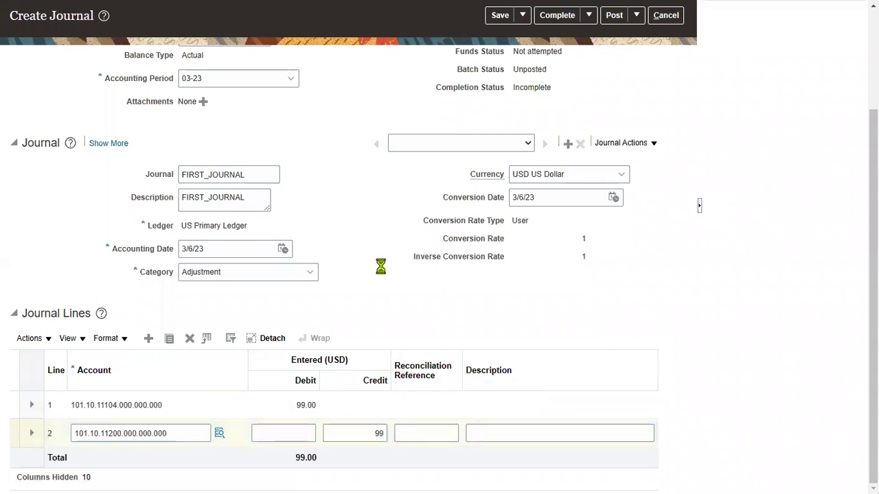
left_click(499, 64)
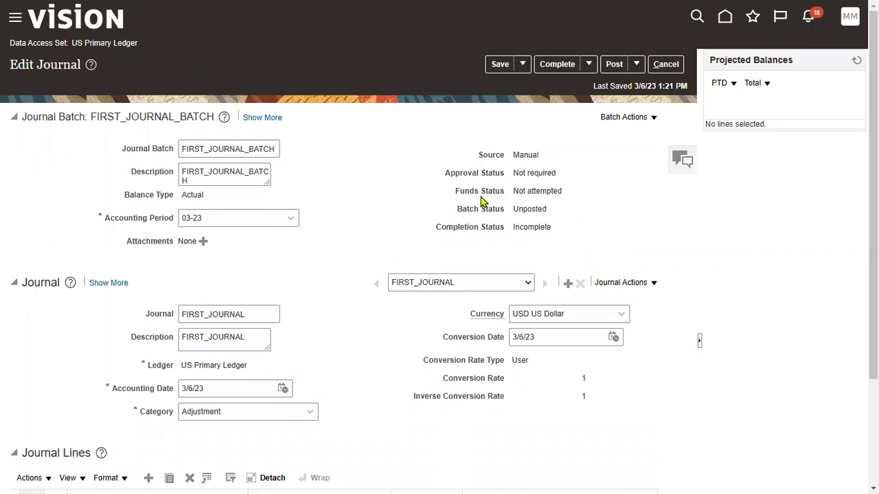
Step: Review the batch fields: Source Manual, Approval Status, Funds Status Not attempted, Batch Status Unposted
left_click_drag(481, 158, 546, 160)
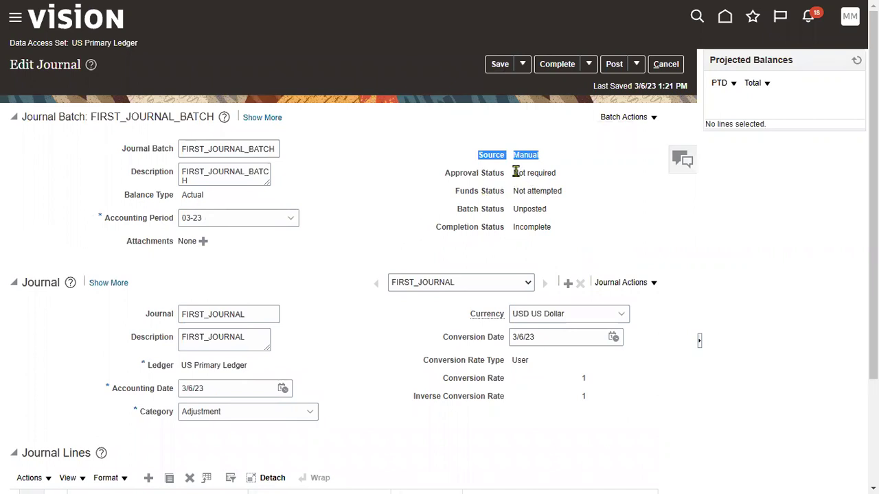
left_click_drag(516, 173, 577, 177)
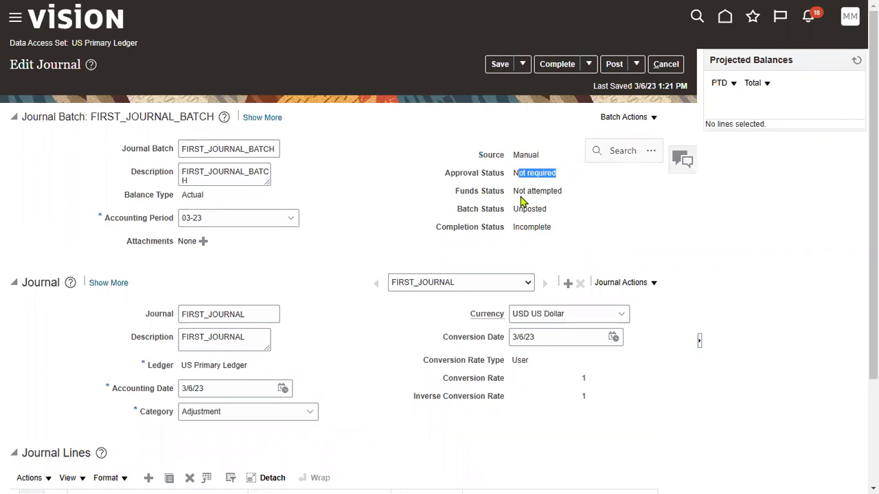
left_click_drag(514, 191, 579, 196)
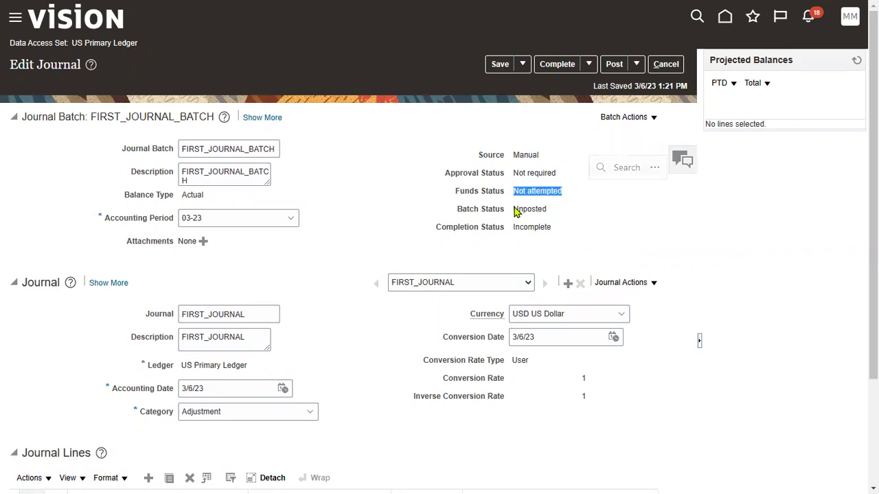
left_click_drag(516, 212, 549, 214)
left_click(520, 255)
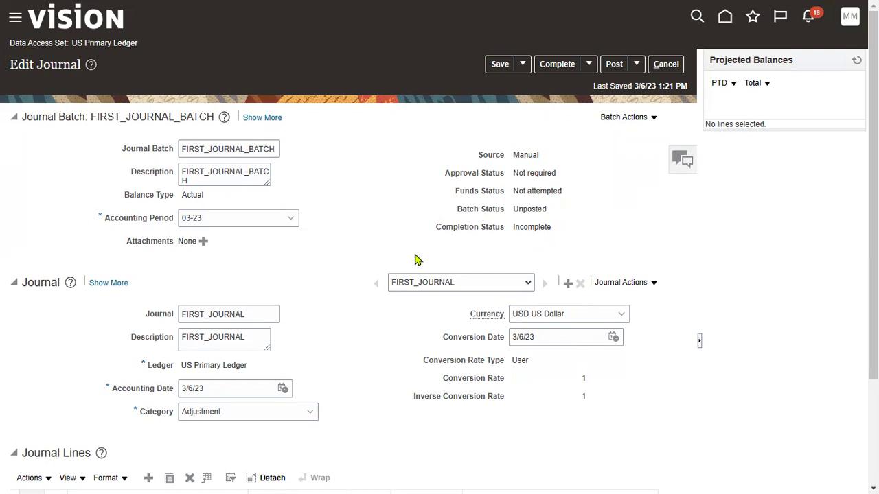
Step: Mark the journal complete and verify Completion Status reads Complete
left_click(561, 64)
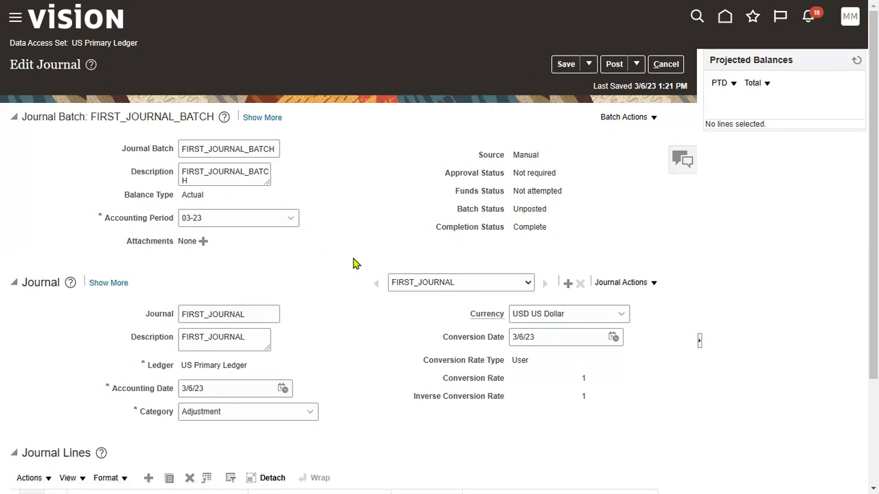
double_click(519, 227)
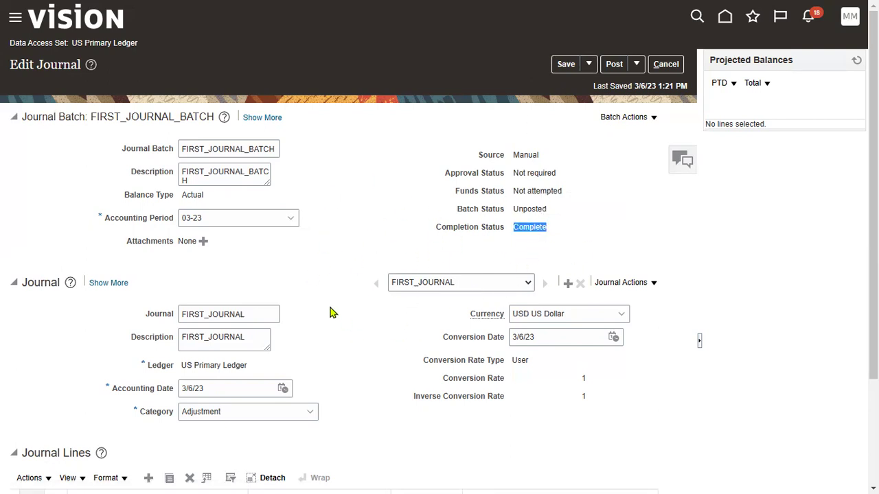
left_click(323, 211)
Step: Post FIRST_JOURNAL_BATCH, acknowledge the submitted process, and close the journal editor
scroll(343, 327, "down", 2)
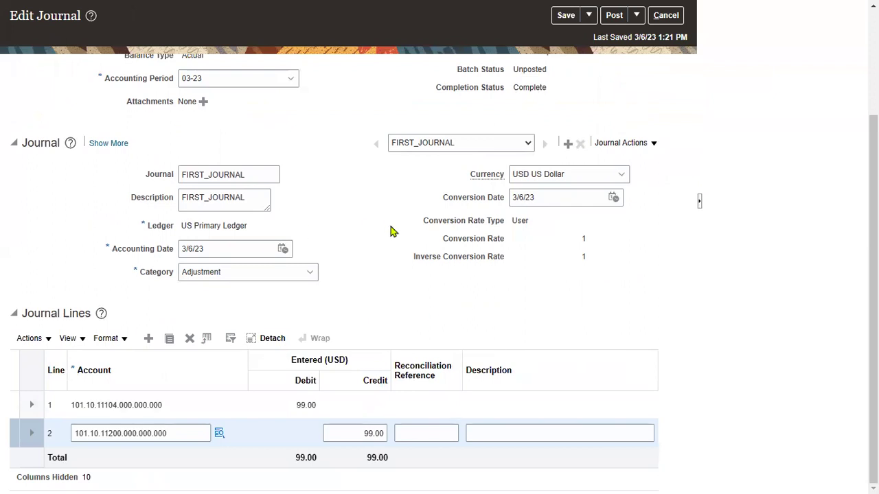
scroll(388, 224, "up", 2)
left_click(619, 64)
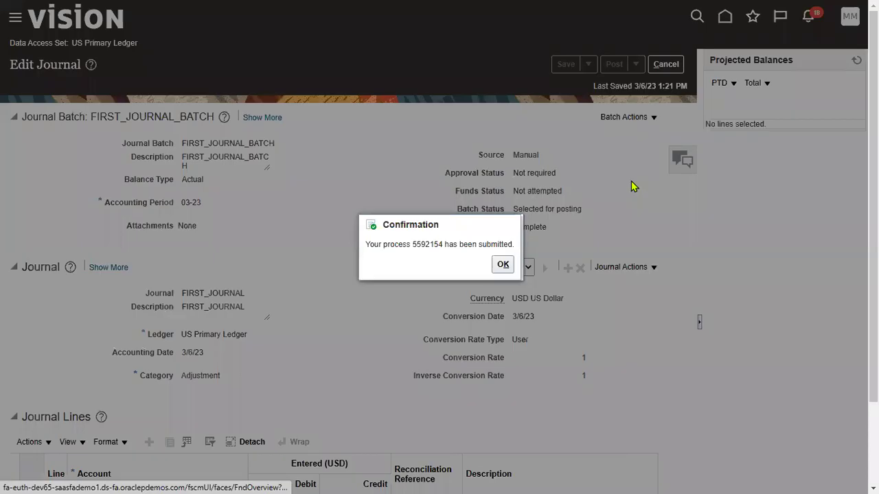
left_click(503, 264)
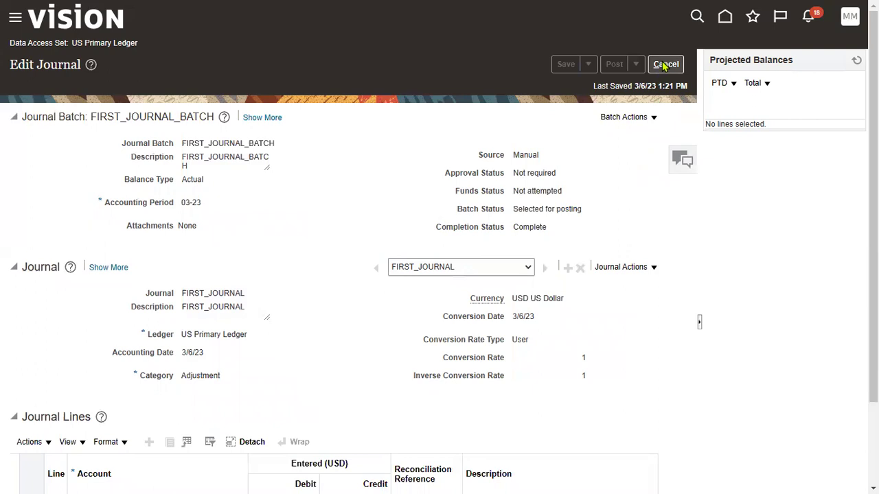
left_click(663, 64)
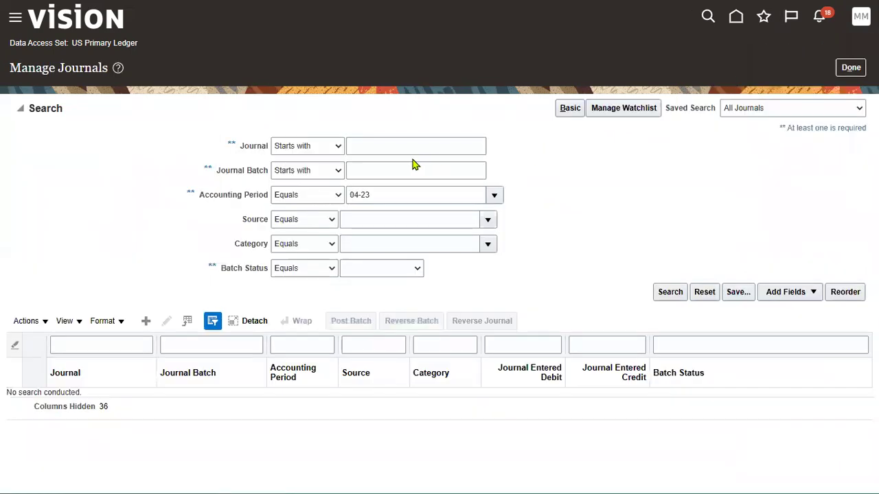
Step: Paste FIRST_JOURNAL into the Journal search field, check Accounting Period, then leave Manage Journals
left_click(384, 170)
right_click(376, 147)
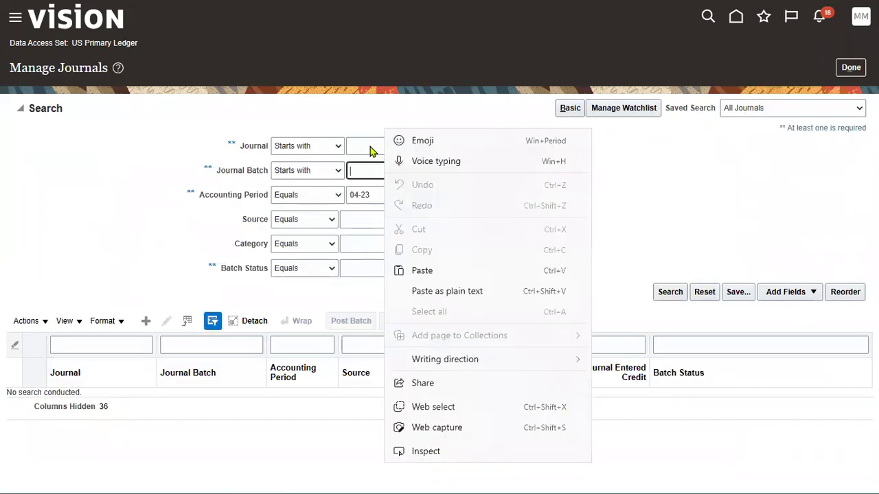
left_click(378, 144)
right_click(400, 147)
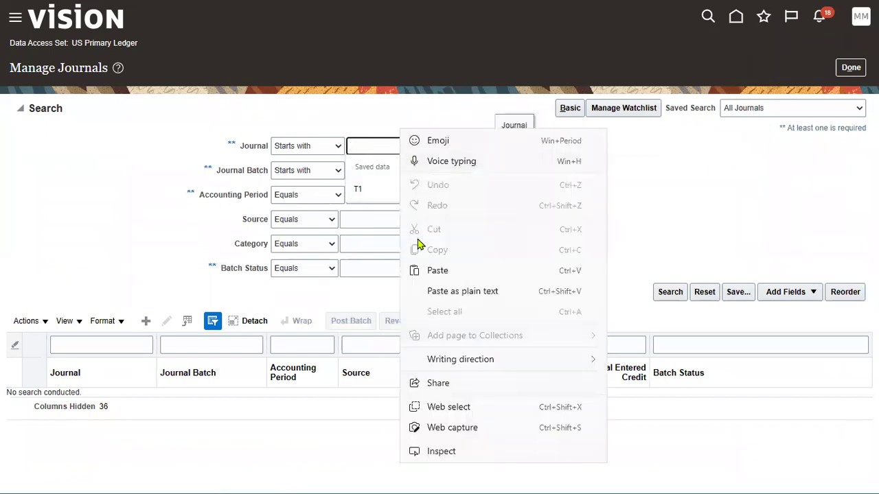
left_click(427, 270)
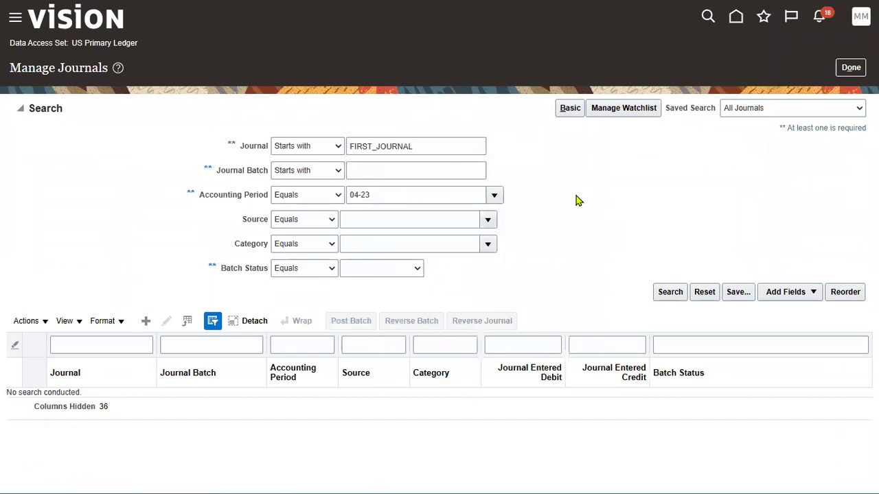
left_click_drag(201, 204, 409, 201)
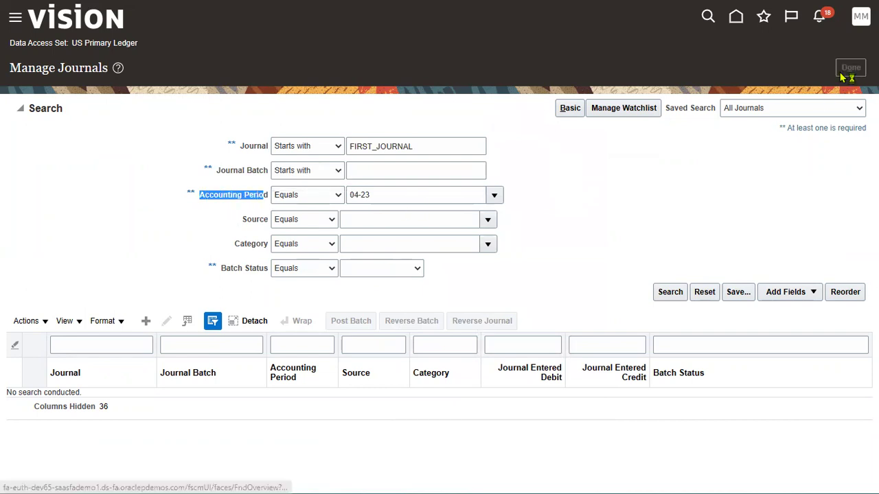
left_click(850, 69)
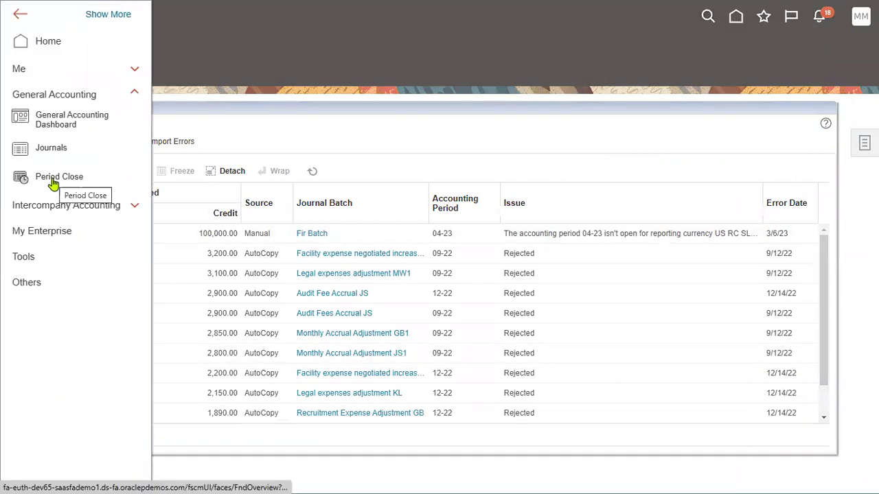
Step: In Period Close, review General Ledger period statuses and the actions available for period 04-23
left_click(29, 180)
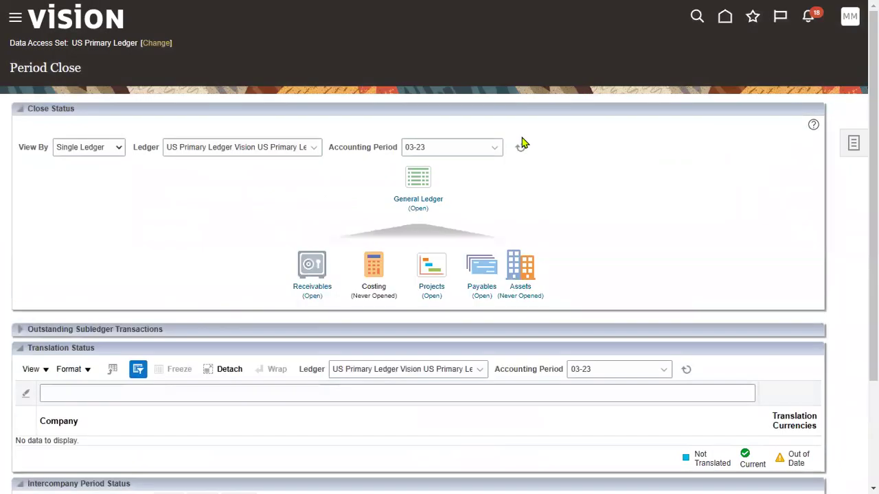
left_click(420, 200)
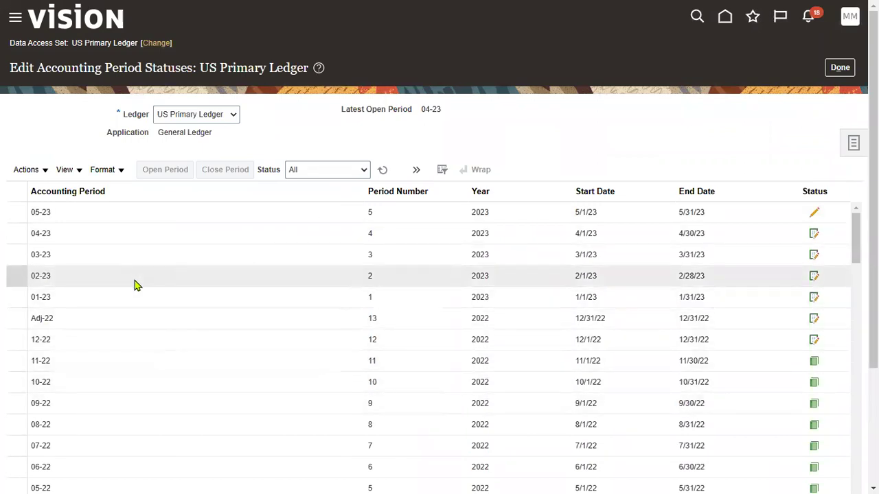
left_click(116, 233)
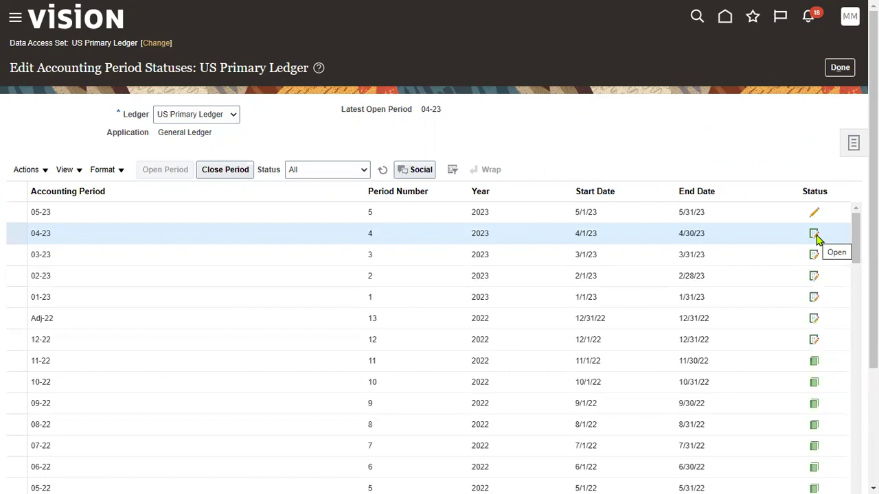
left_click(37, 171)
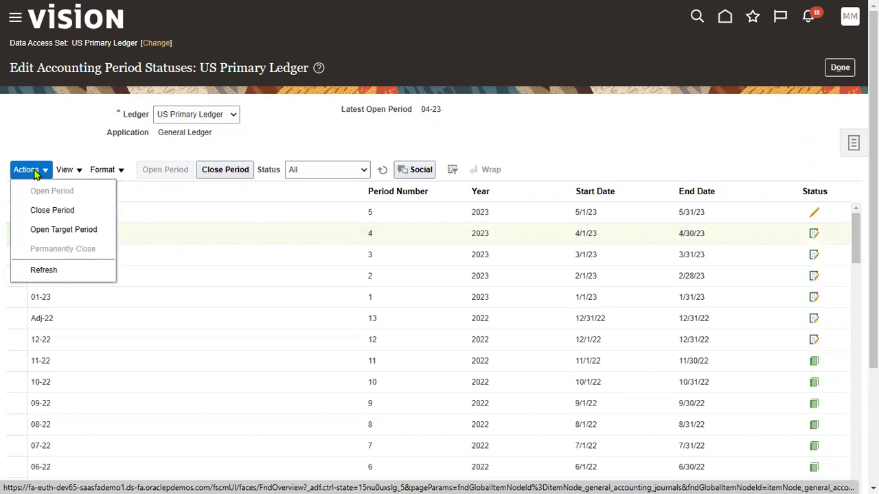
left_click(767, 130)
left_click(817, 237)
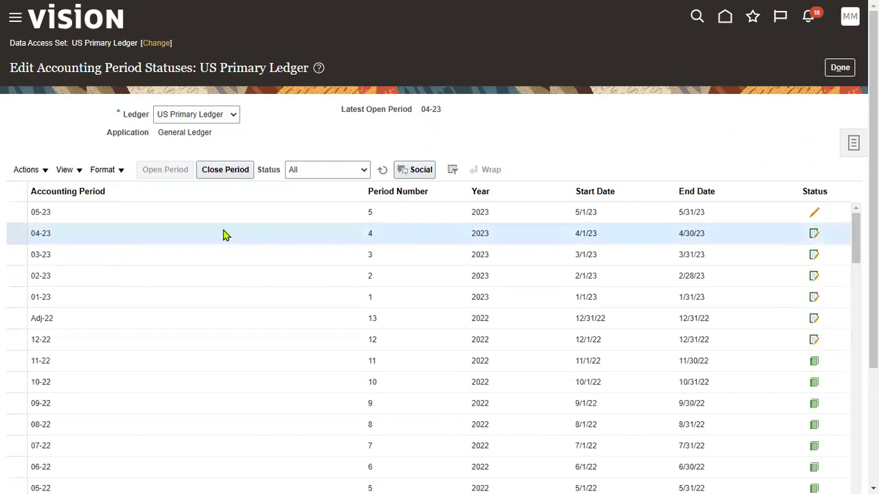
left_click(29, 175)
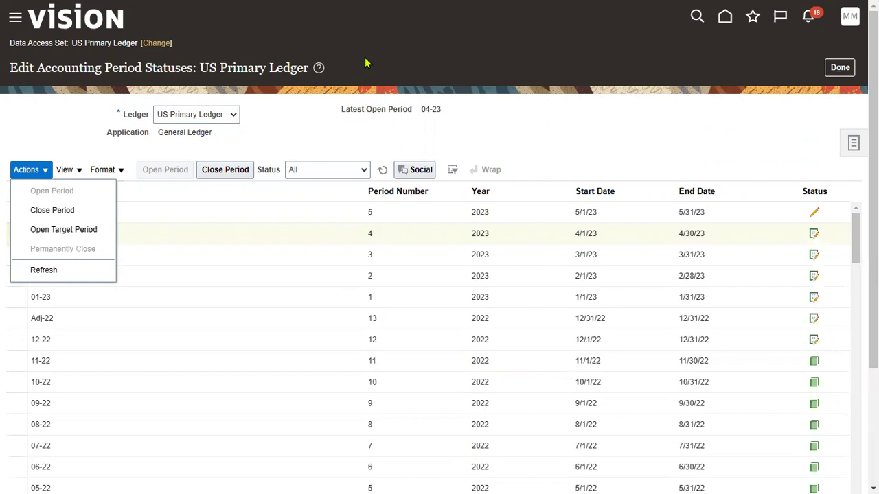
left_click(838, 68)
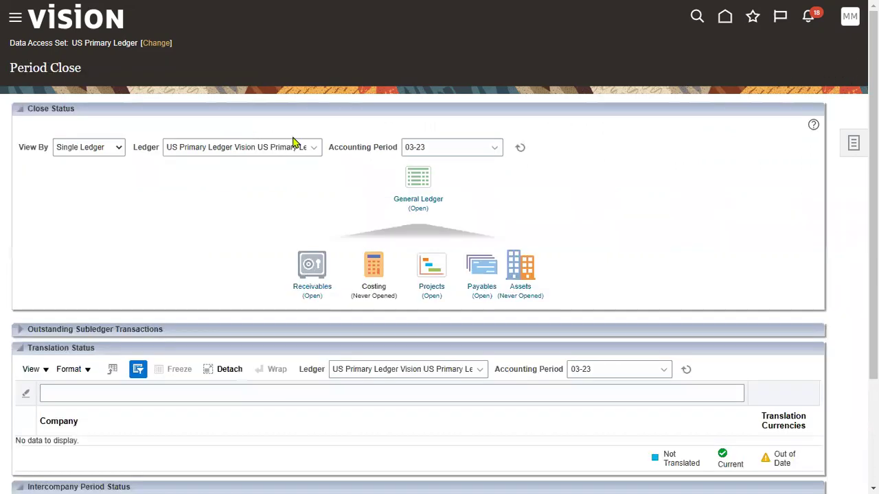
Step: Close accounting period 04-23, accepting the open subledger periods warning
left_click(420, 204)
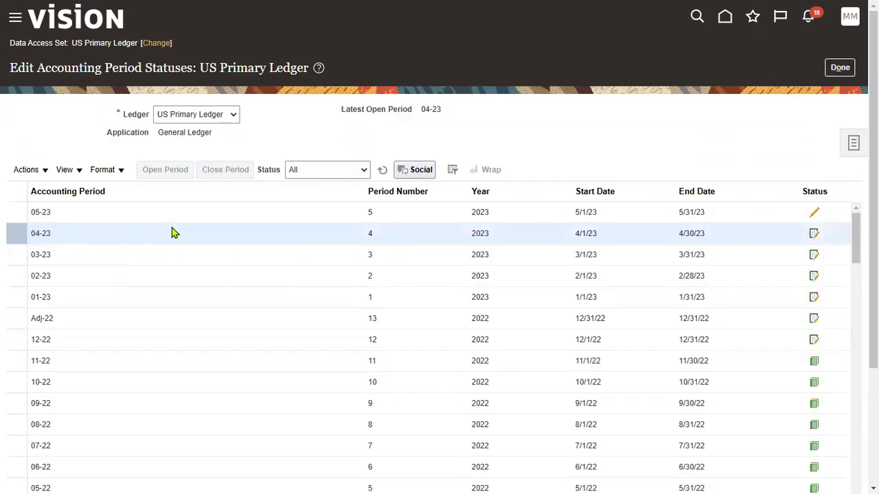
left_click(26, 169)
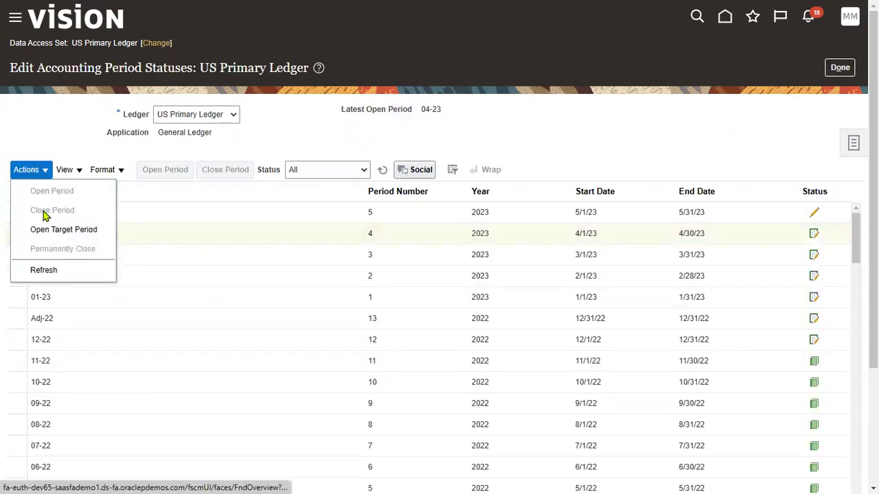
left_click(195, 236)
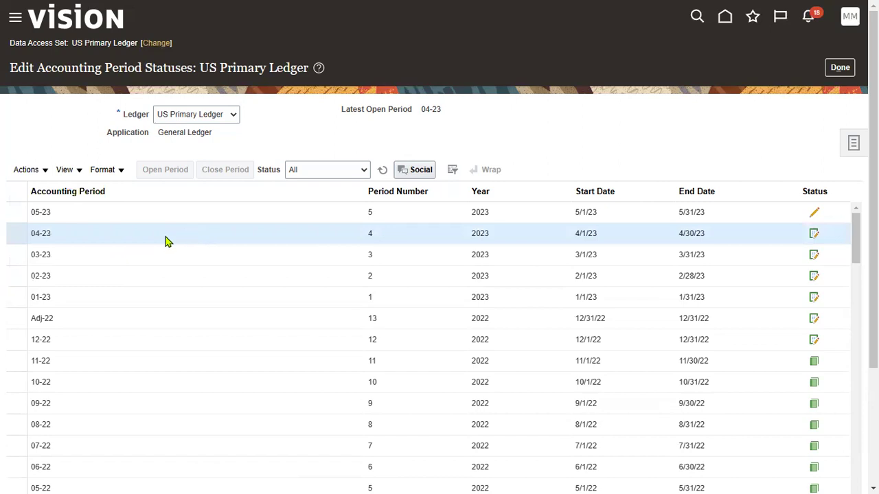
left_click(53, 187)
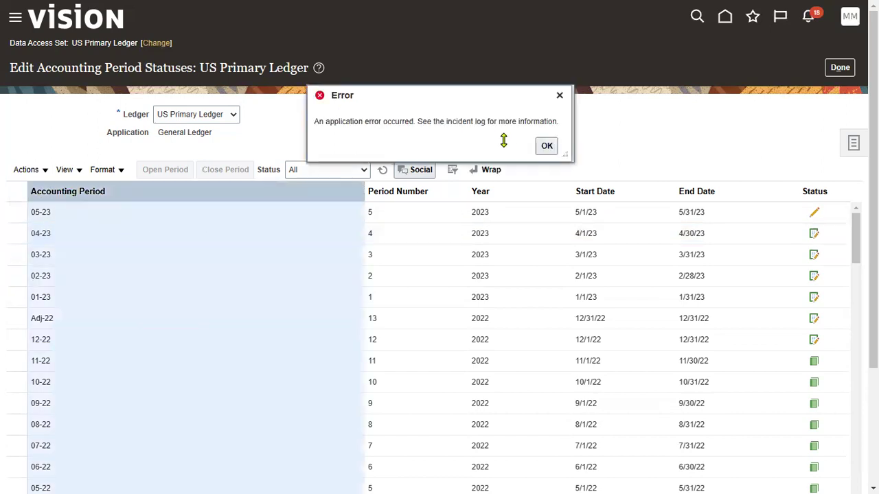
left_click(546, 146)
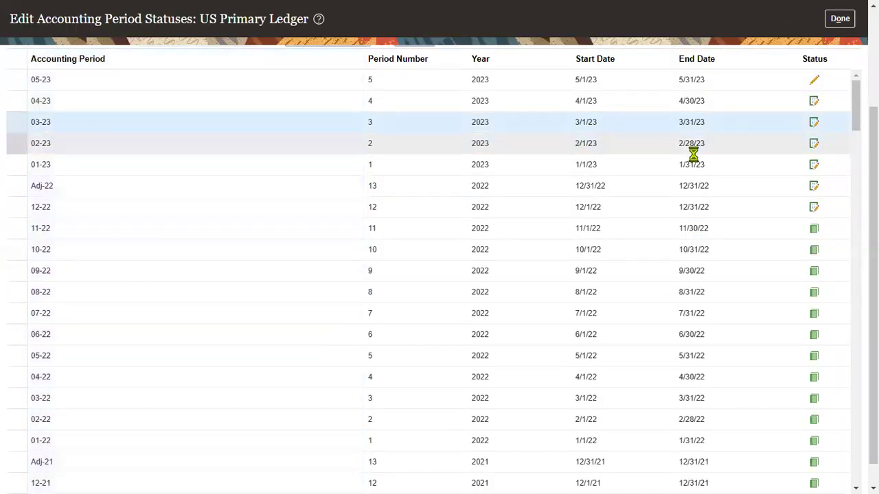
scroll(167, 260, "up", 1)
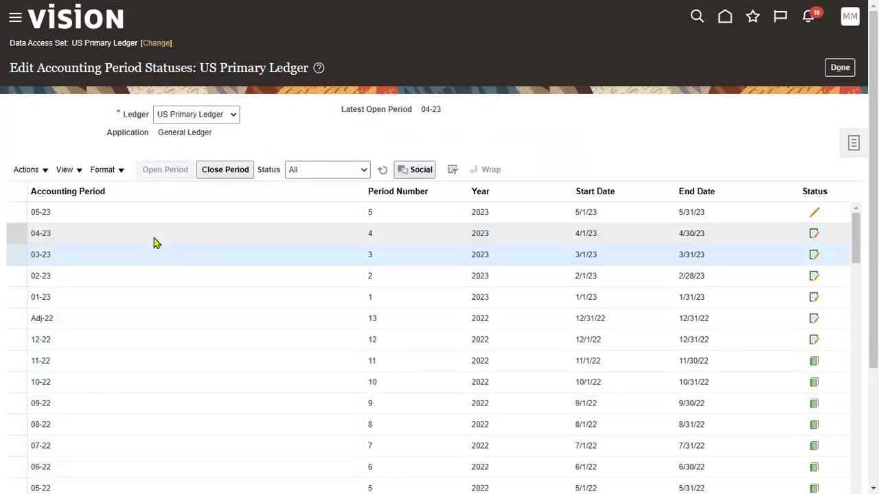
left_click(151, 235)
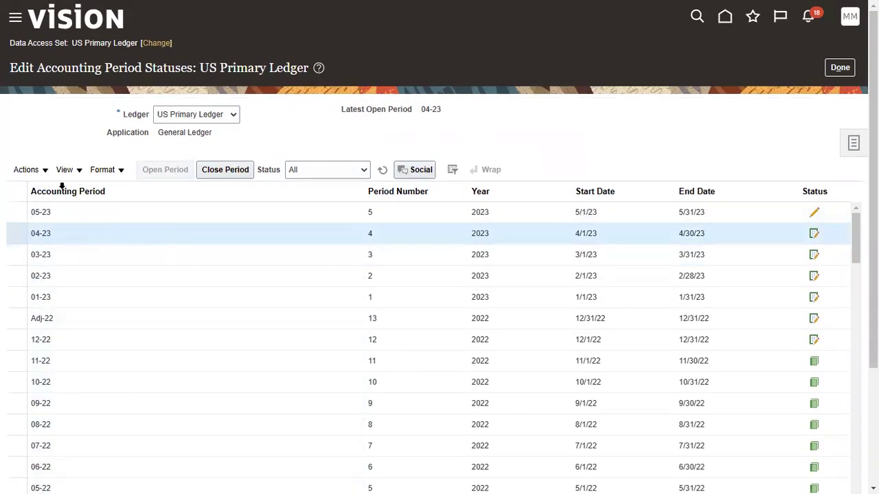
left_click(41, 172)
left_click(49, 210)
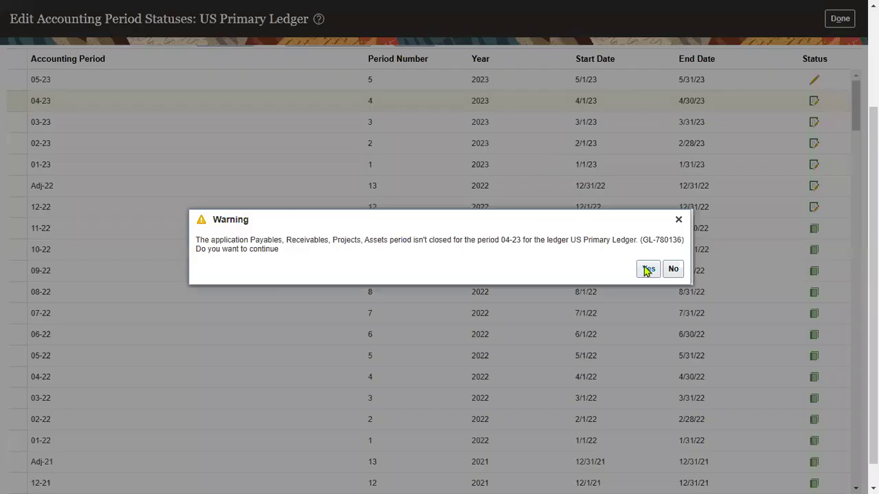
left_click(647, 268)
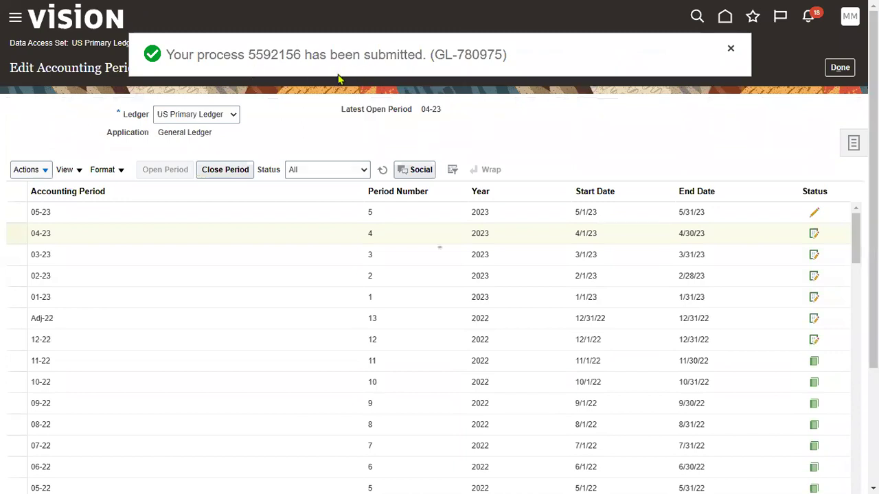
Step: Refresh the period statuses repeatedly, then finish and return to the Period Close overview
left_click(382, 170)
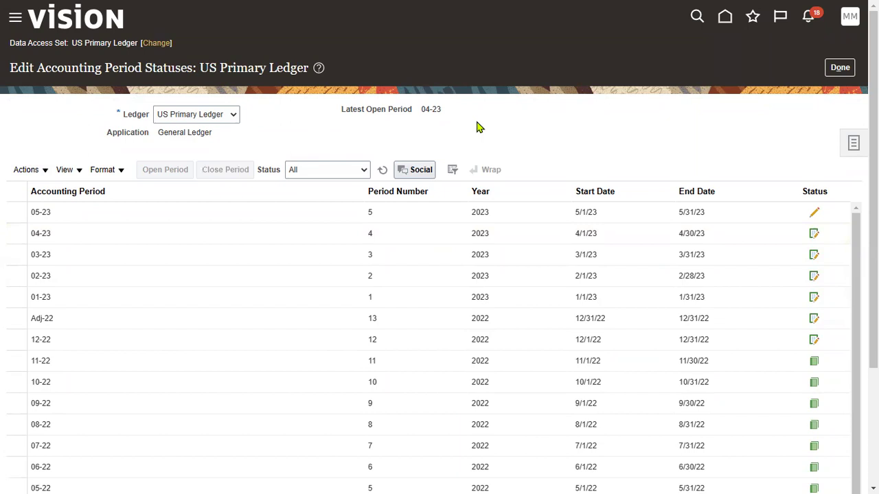
left_click(382, 170)
left_click(383, 170)
left_click(385, 173)
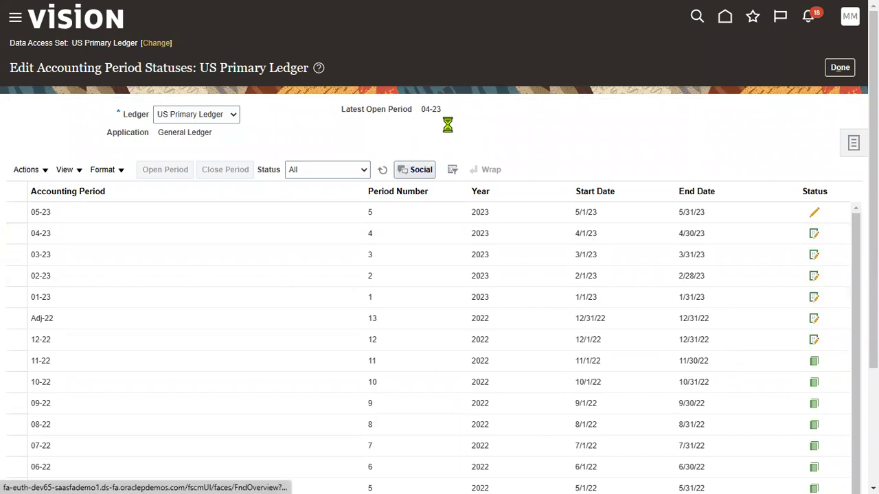
left_click(384, 170)
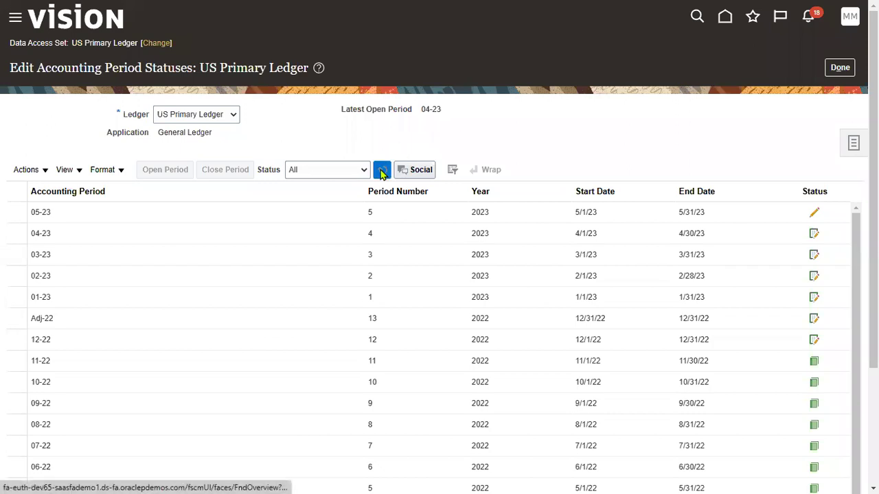
left_click(383, 170)
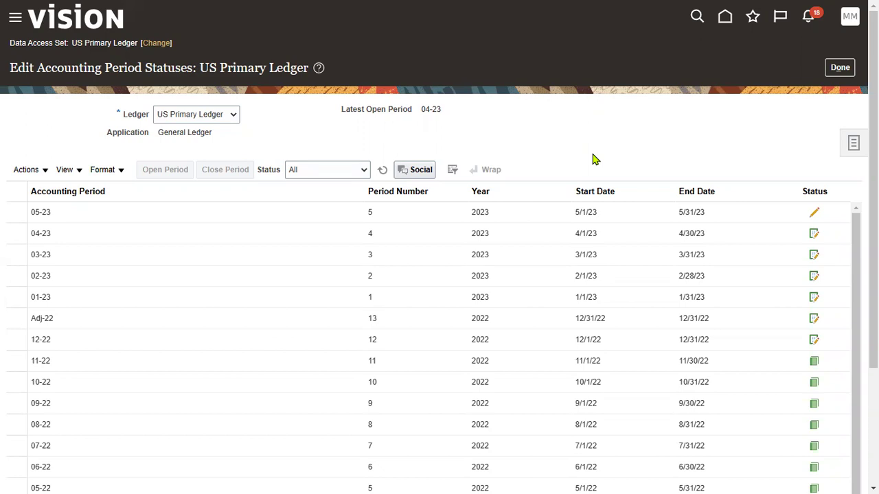
left_click(381, 170)
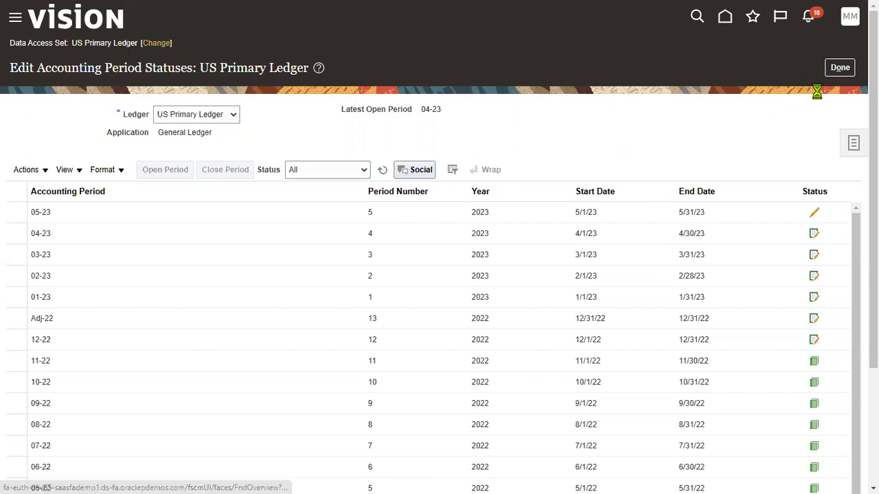
left_click(841, 70)
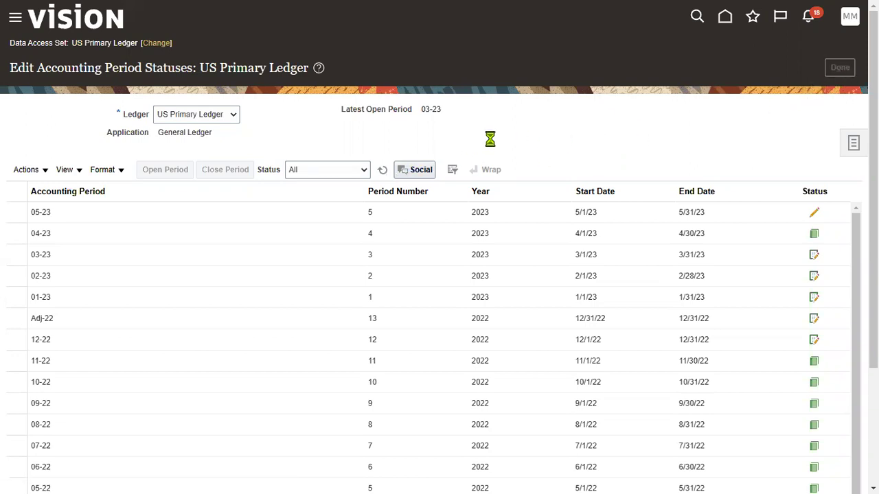
Step: Go to the Journals work area and open Manage Journals
left_click(15, 17)
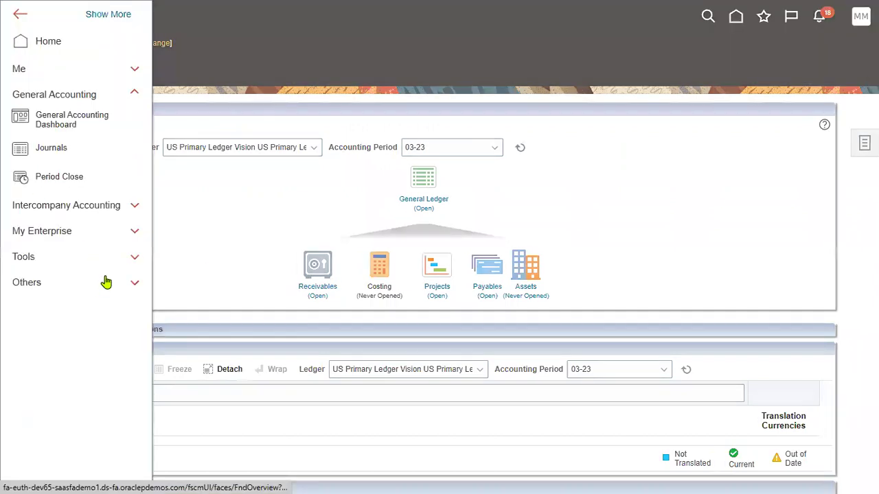
left_click(29, 146)
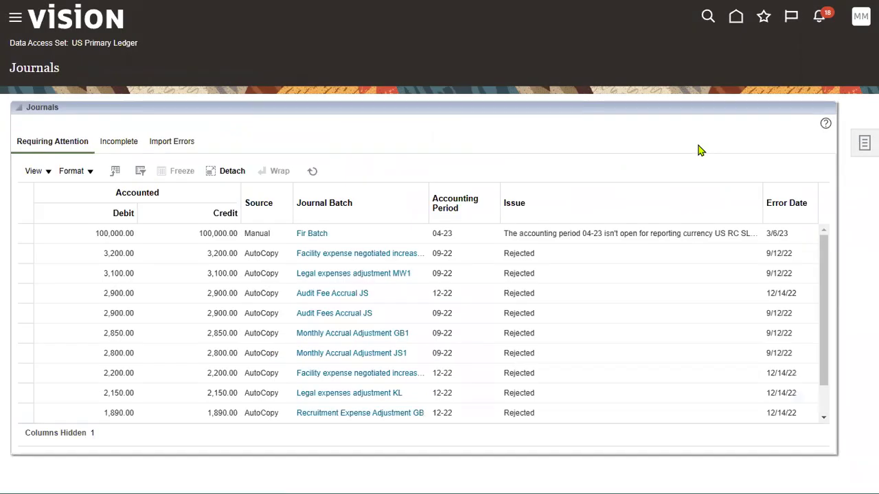
left_click(864, 144)
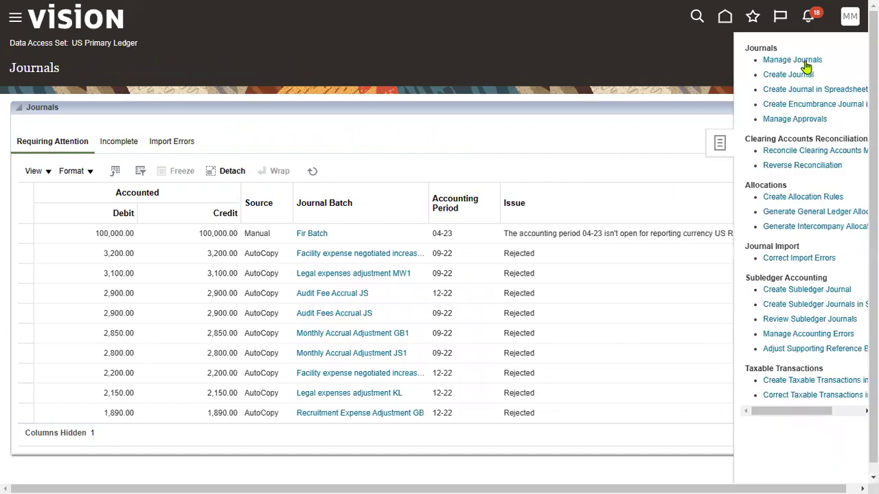
left_click(796, 60)
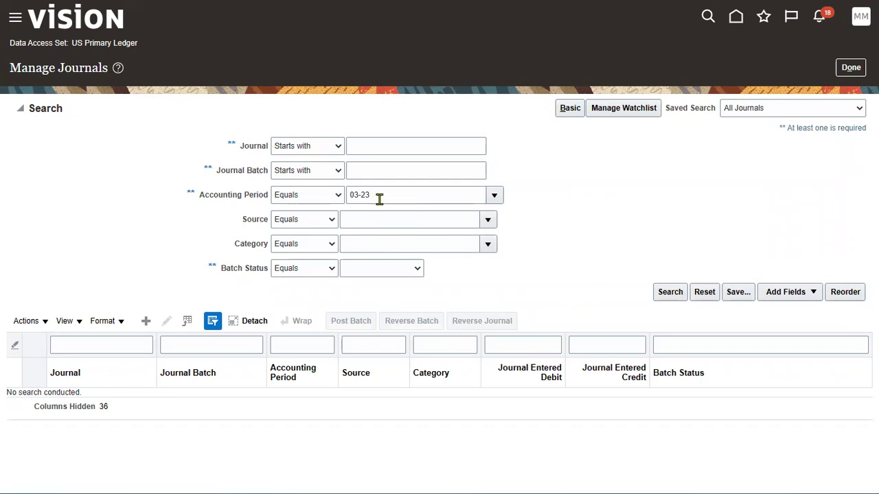
Step: Search journal batch FIRST_JOURNAL for period 03-23 and select the FIRST_JOURNAL journal rows
left_click(381, 171)
type("FIRST_JOURNAL")
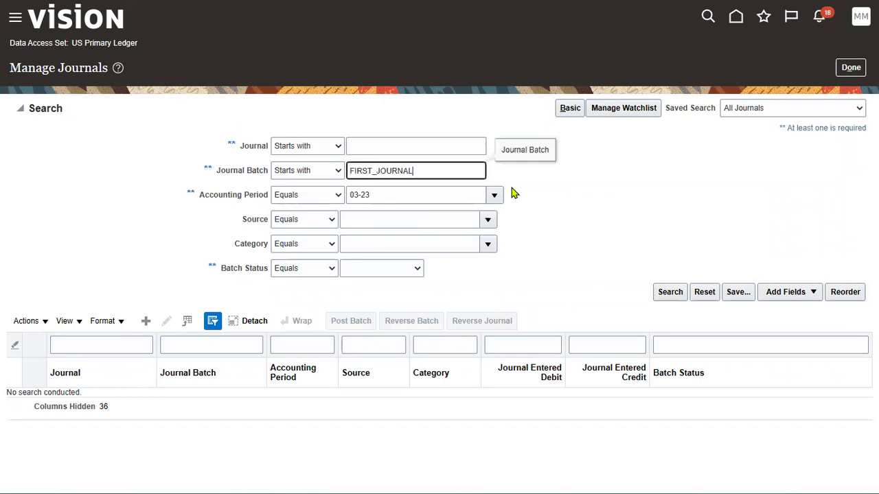
left_click(667, 292)
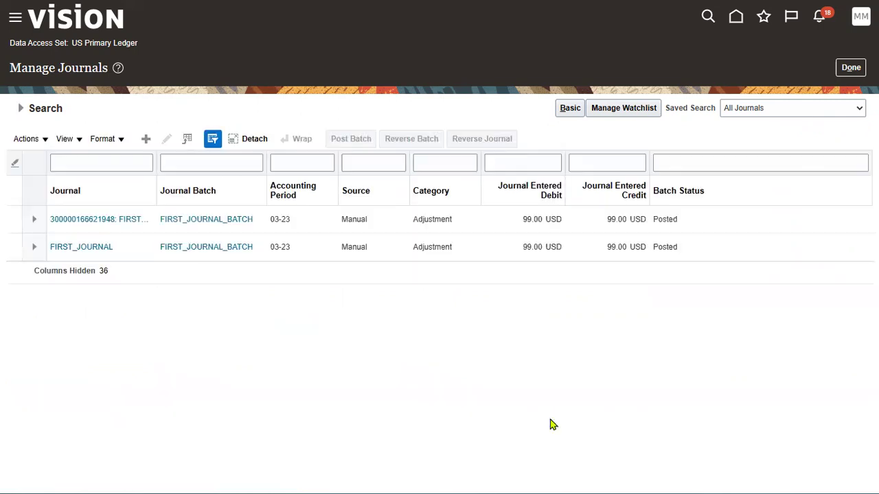
left_click(381, 224)
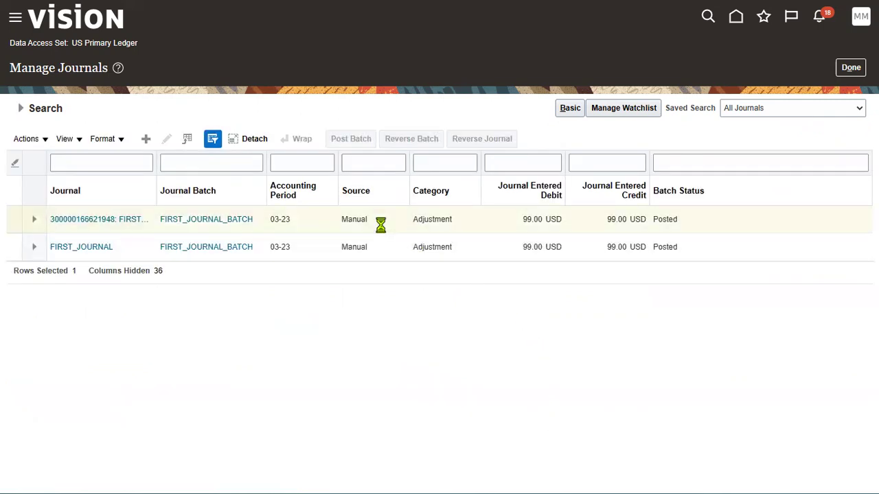
left_click(341, 247)
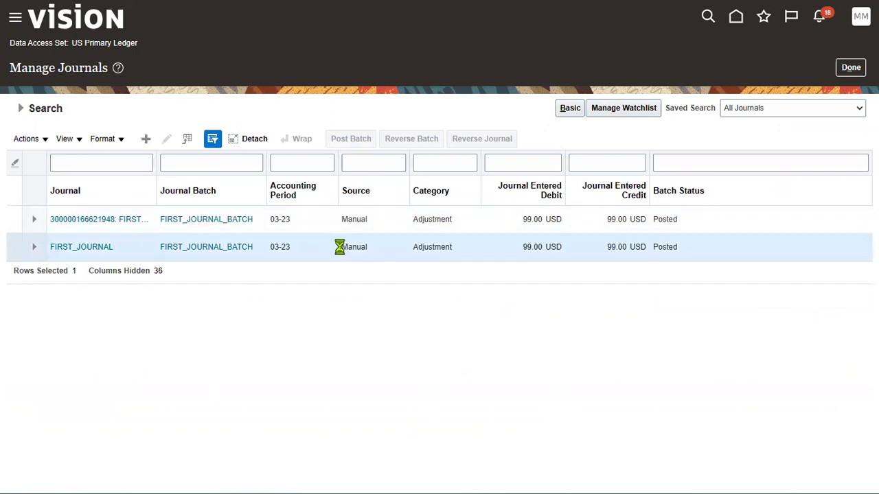
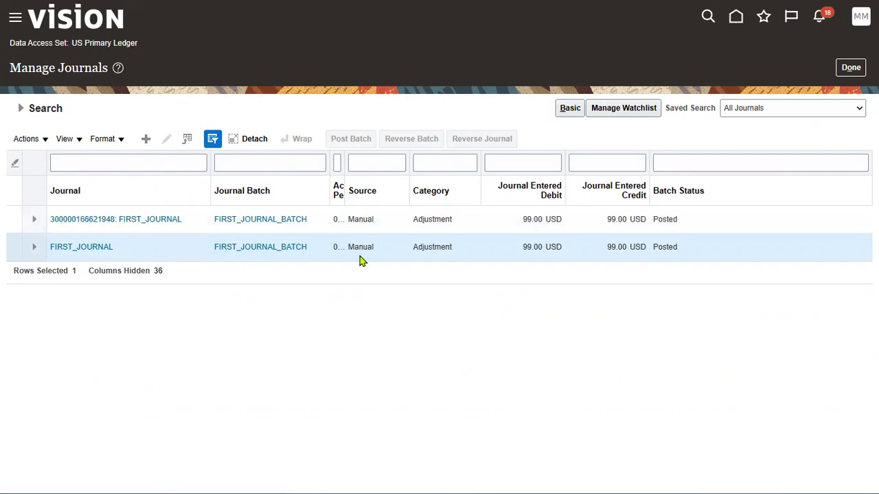
Step: Open the first FIRST_JOURNAL journal and highlight its US RC SLA EUR ledger name
left_click(162, 227)
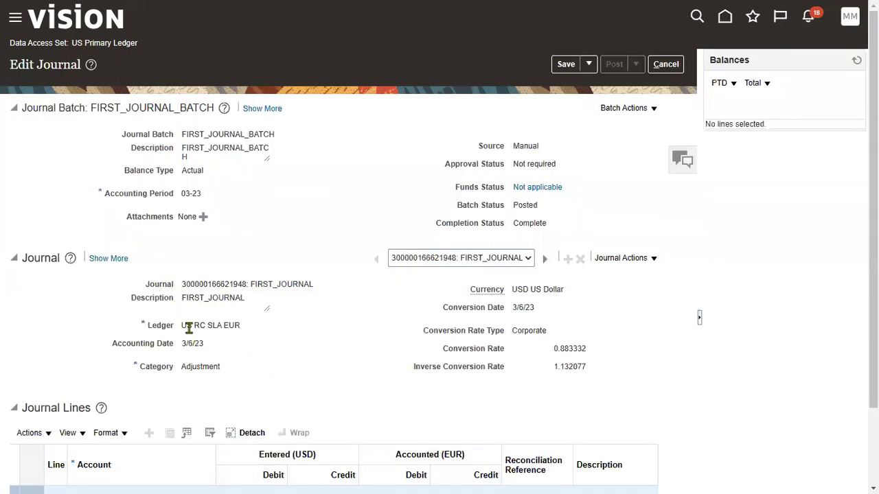
left_click_drag(182, 325, 302, 354)
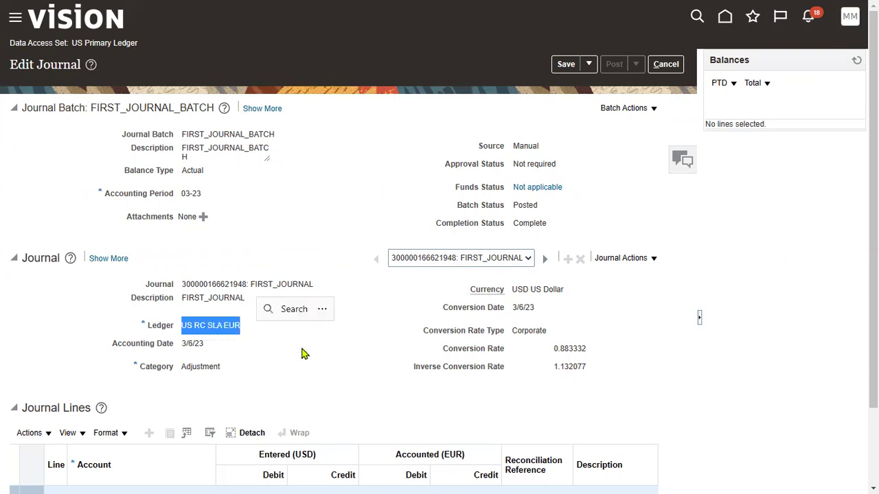
left_click(276, 345)
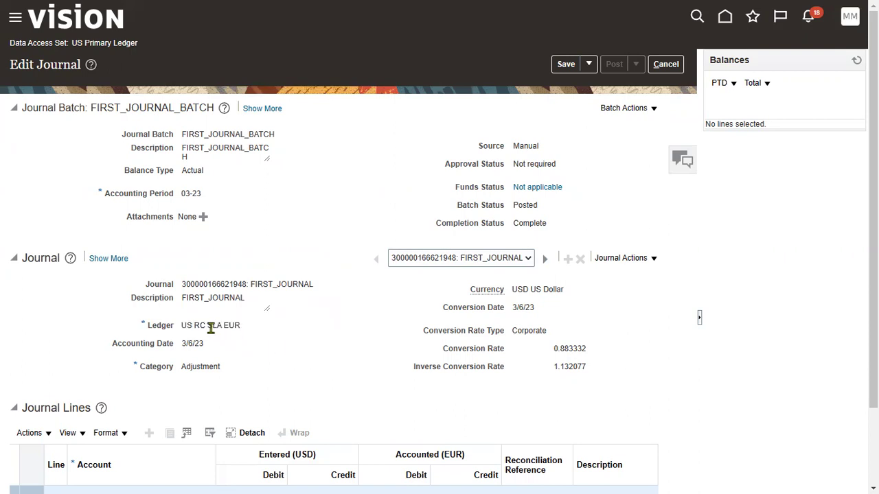
left_click_drag(208, 328, 240, 336)
scroll(316, 356, "down", 2)
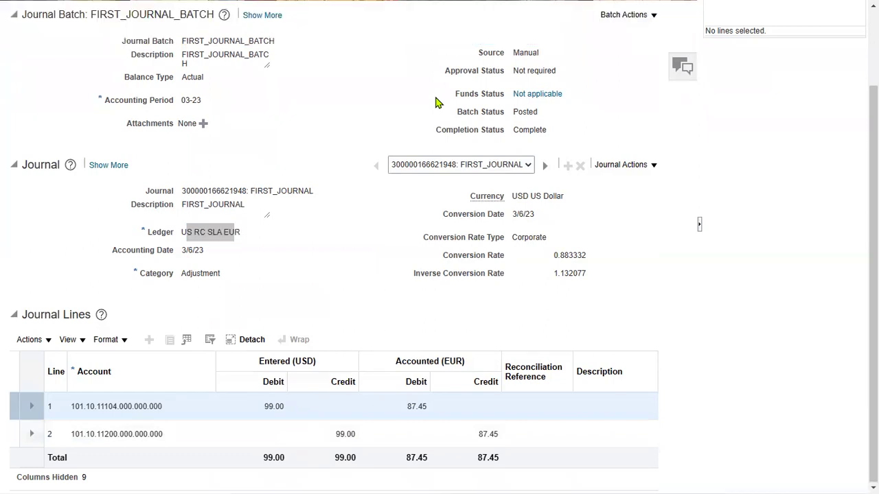
mouse_move(257, 327)
left_mouse_down()
mouse_move(328, 423)
mouse_move(353, 473)
left_mouse_up()
left_click_drag(394, 332, 484, 471)
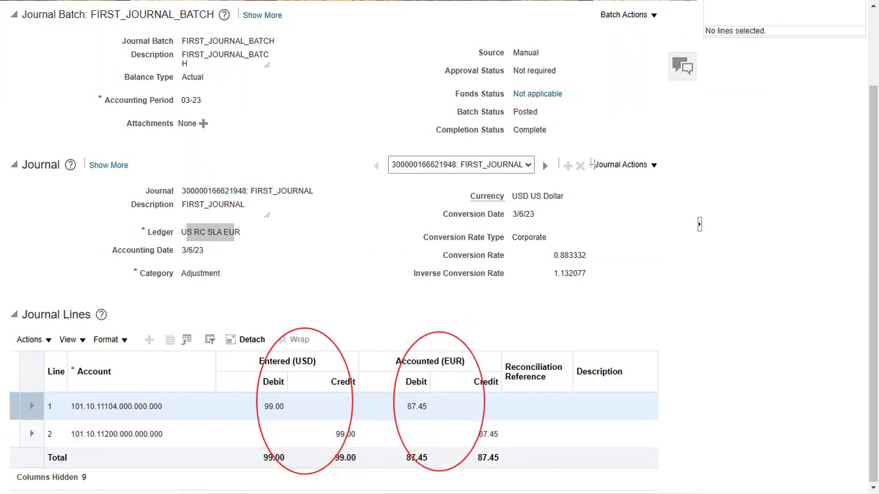
mouse_move(498, 186)
left_mouse_down()
mouse_move(564, 211)
mouse_move(596, 298)
left_mouse_up()
key("e")
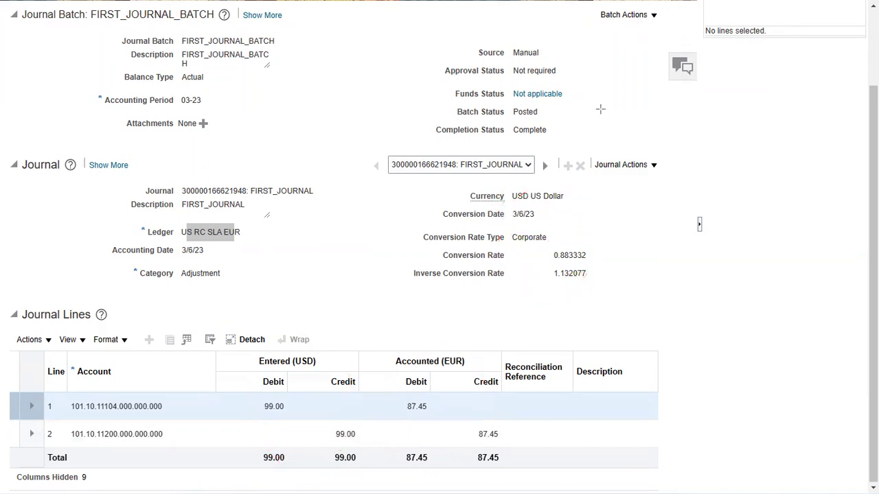
scroll(615, 137, "up", 3)
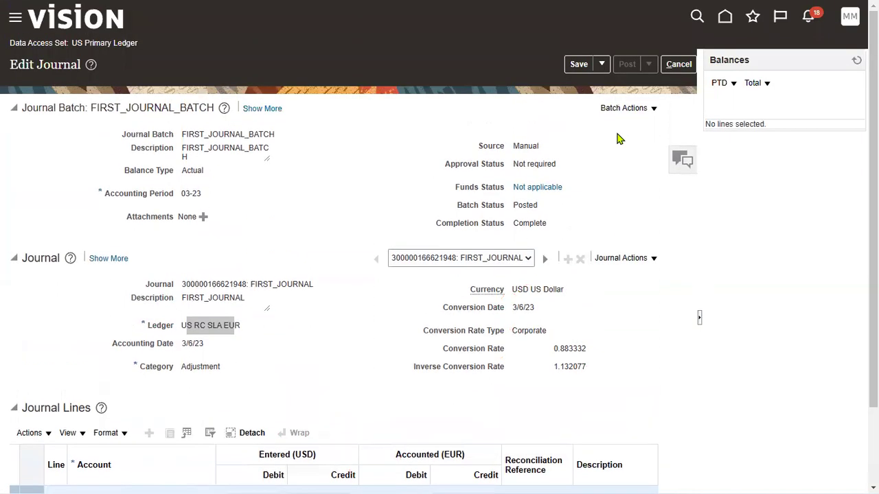
left_click(602, 64)
Step: Save and close the journal, then select the posted FIRST_JOURNAL row in Manage Journals
left_click(611, 85)
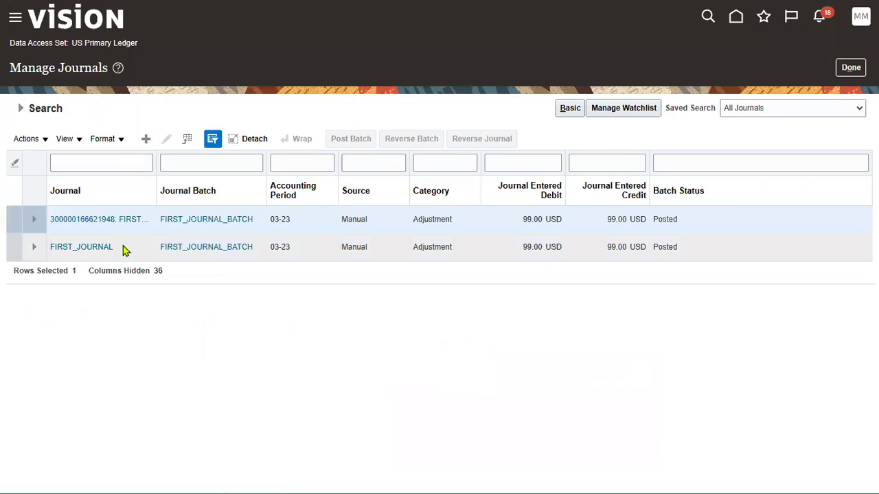
left_click(124, 247)
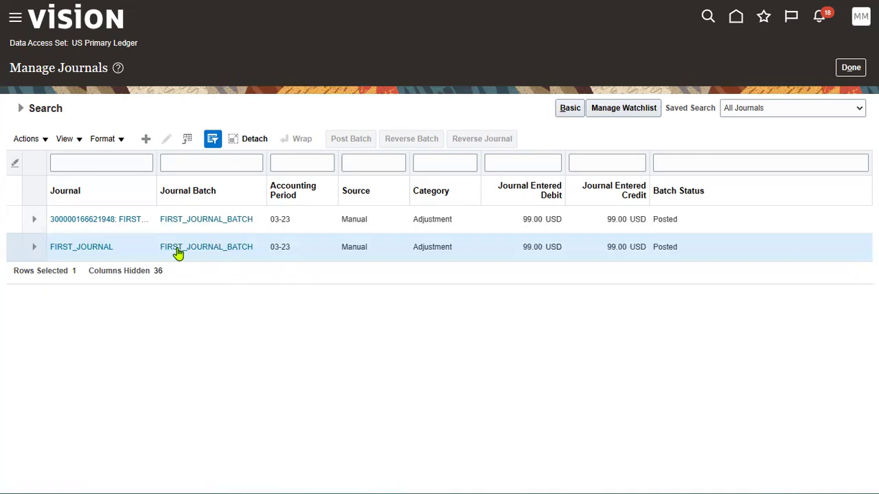
Step: Open FIRST_JOURNAL_BATCH and highlight its posted batch status
left_click(231, 249)
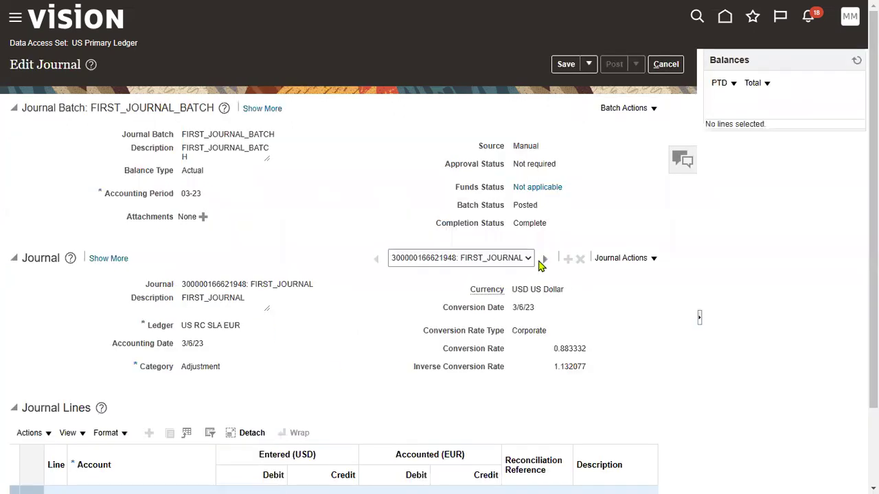
left_click_drag(462, 211, 541, 207)
left_click(617, 218)
Step: Save the batch with Save and Done and return to the Vision home page
left_click(589, 65)
left_click(598, 86)
left_click(734, 19)
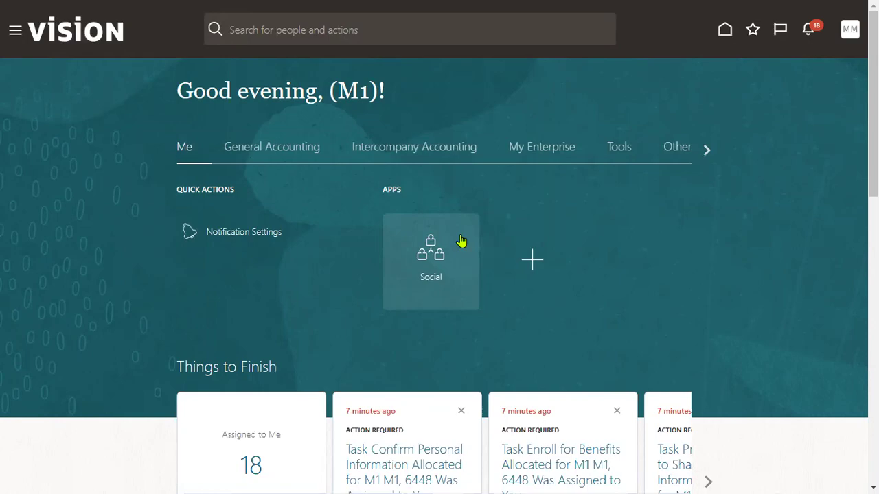
Step: Switch to the Notepad++ window holding the numbered step list with Alt+Tab
key("alt+Tab")
key("alt+Tab")
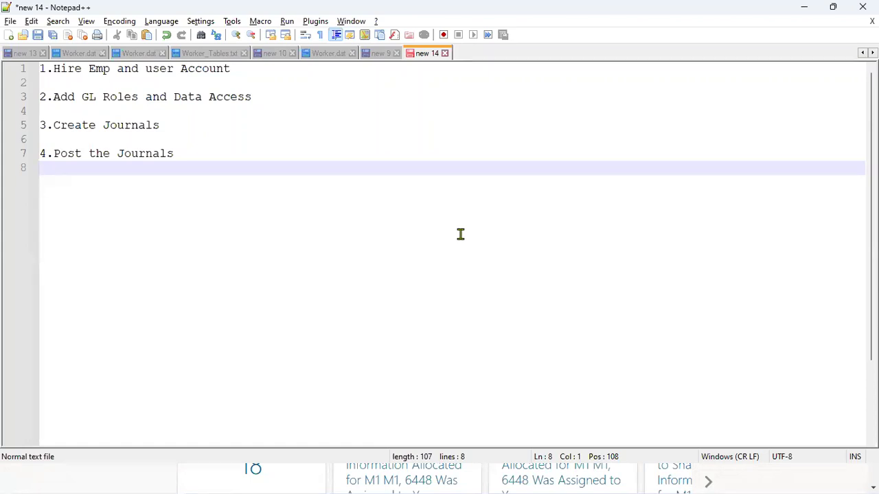
left_click_drag(261, 100, 20, 102)
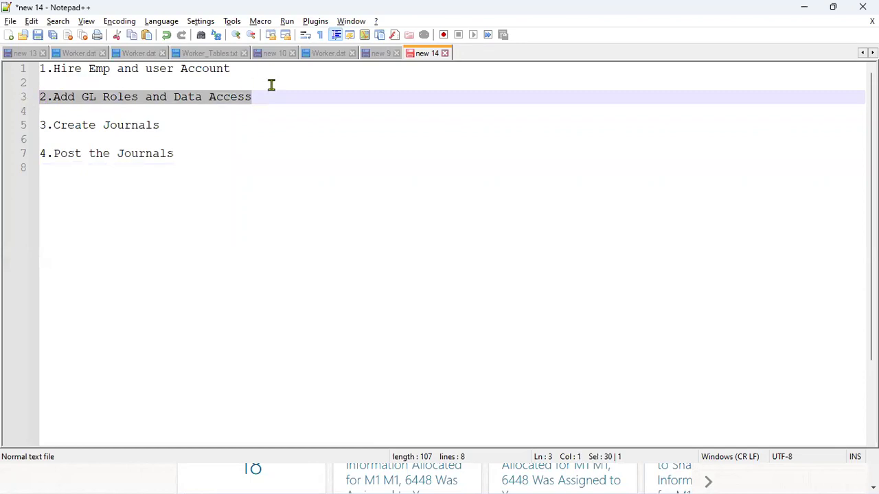
left_click_drag(269, 72, 10, 70)
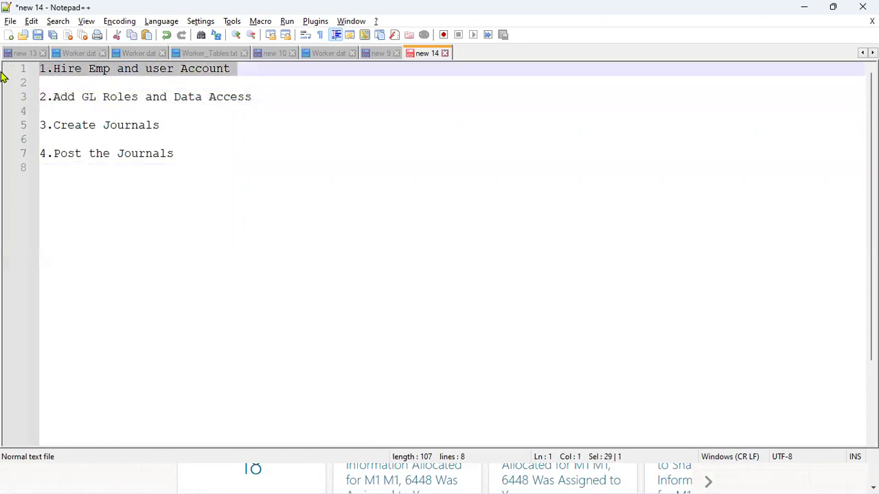
left_click_drag(262, 99, 16, 100)
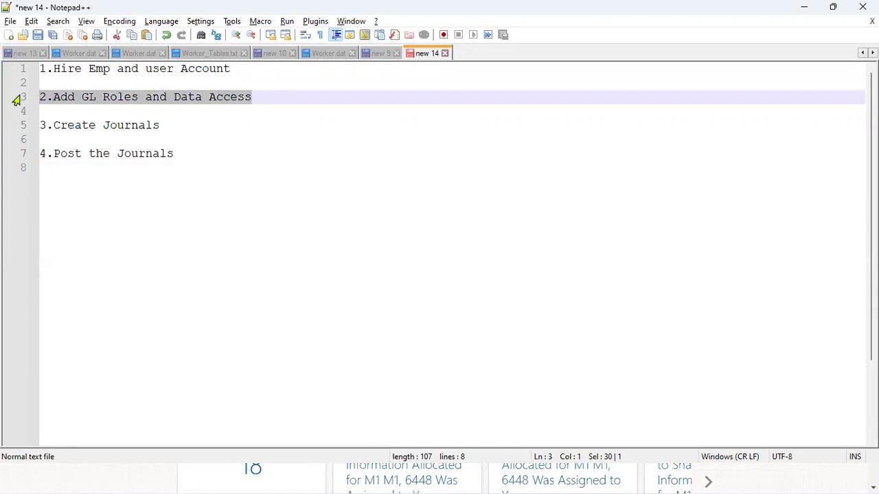
left_click_drag(89, 114, 174, 155)
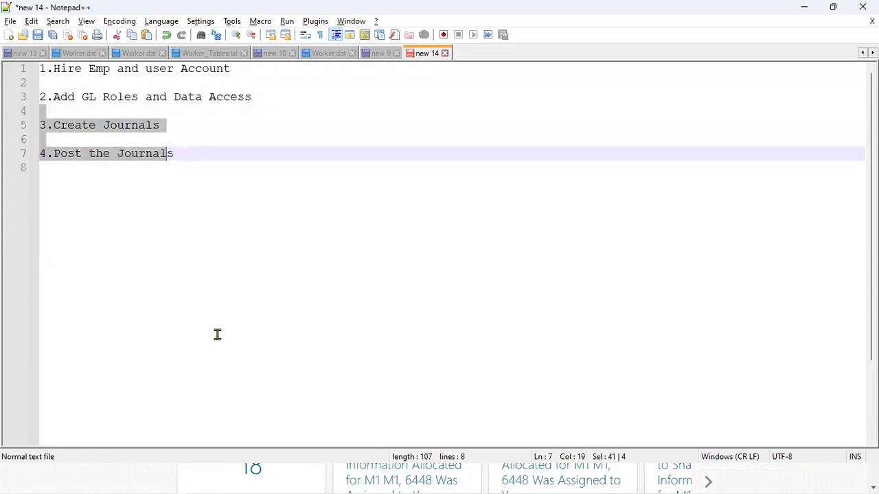
left_click(330, 218)
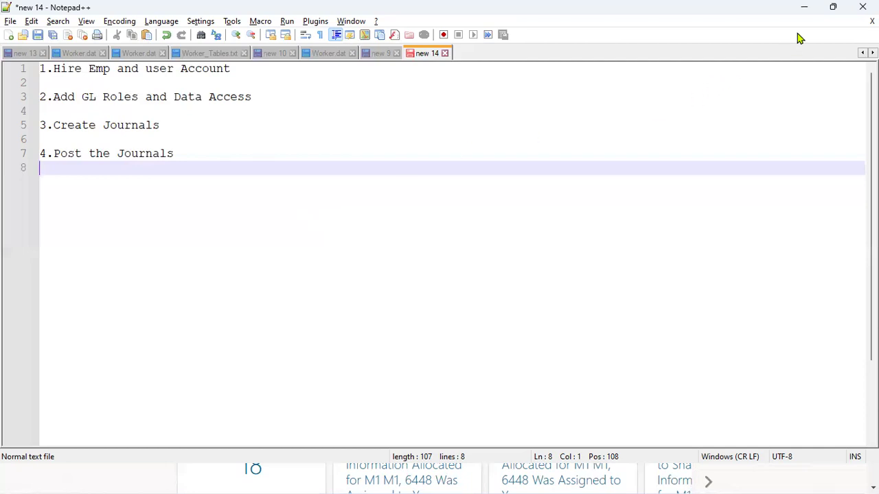
Step: Minimize Notepad++ and bring up the Tools section of the Vision home page
left_click(805, 9)
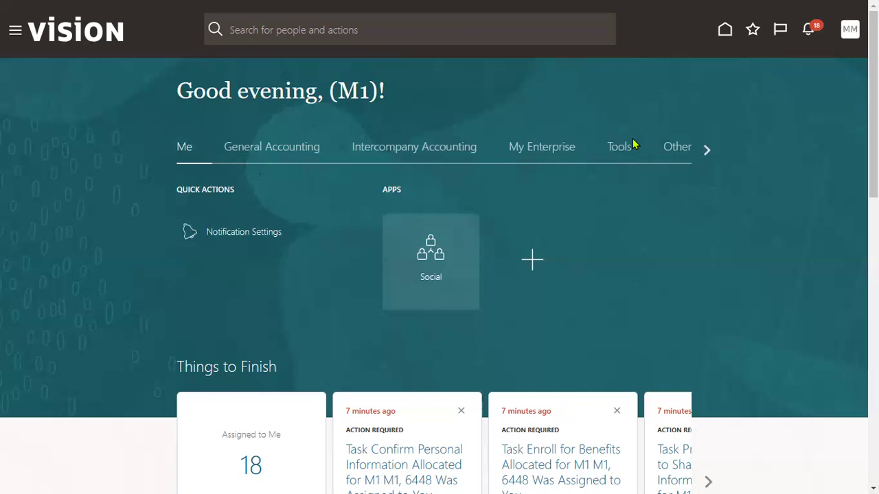
left_click(631, 141)
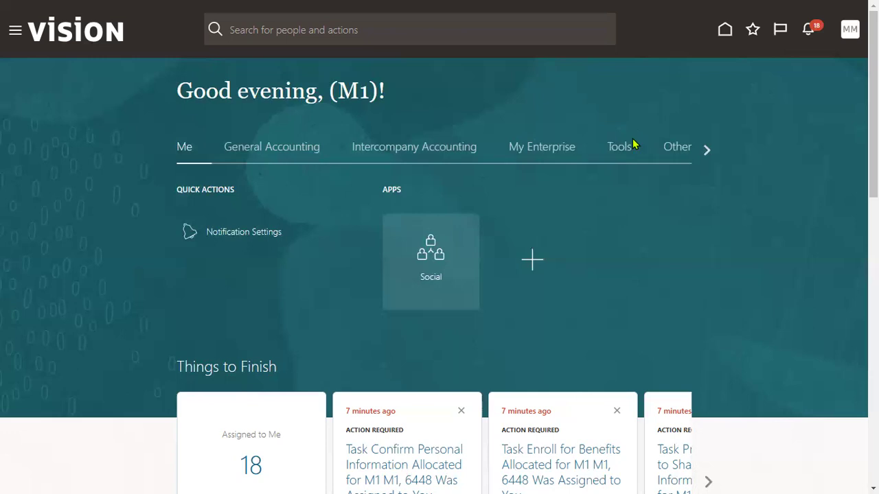